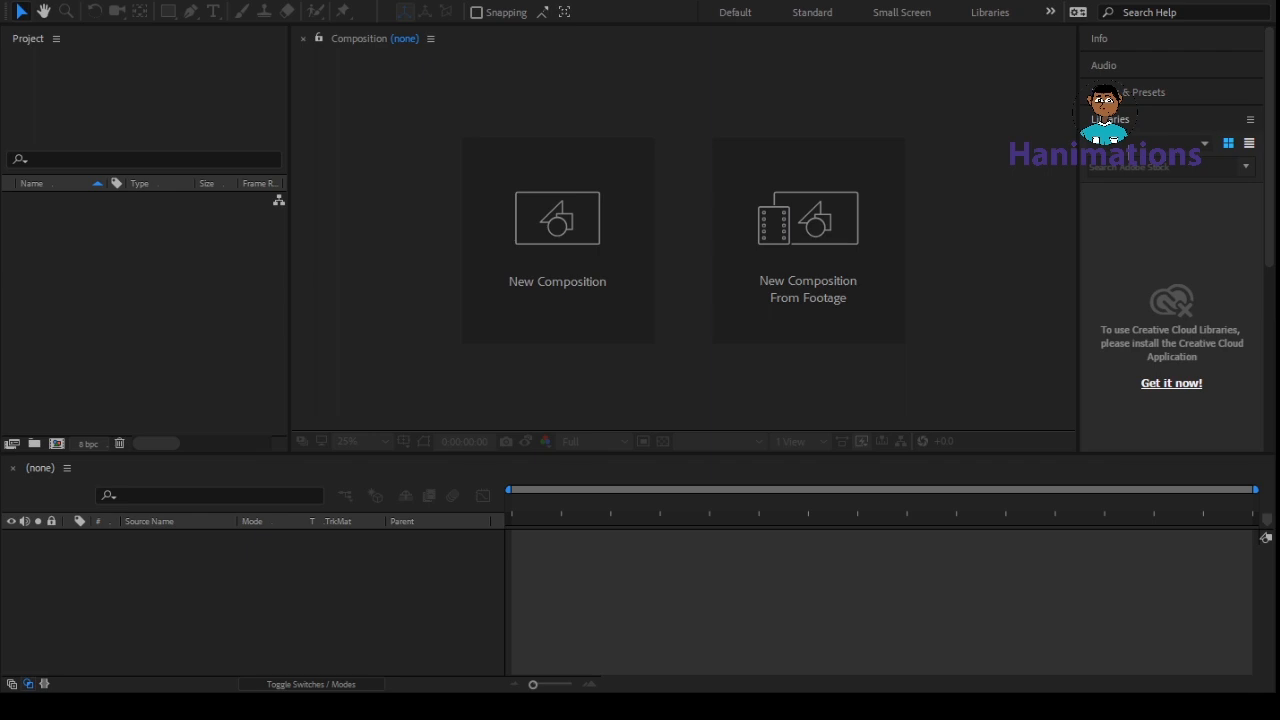
# - Import the "character for tutorial" Illustrator file into the project as a composition
pyautogui.click(144, 310)
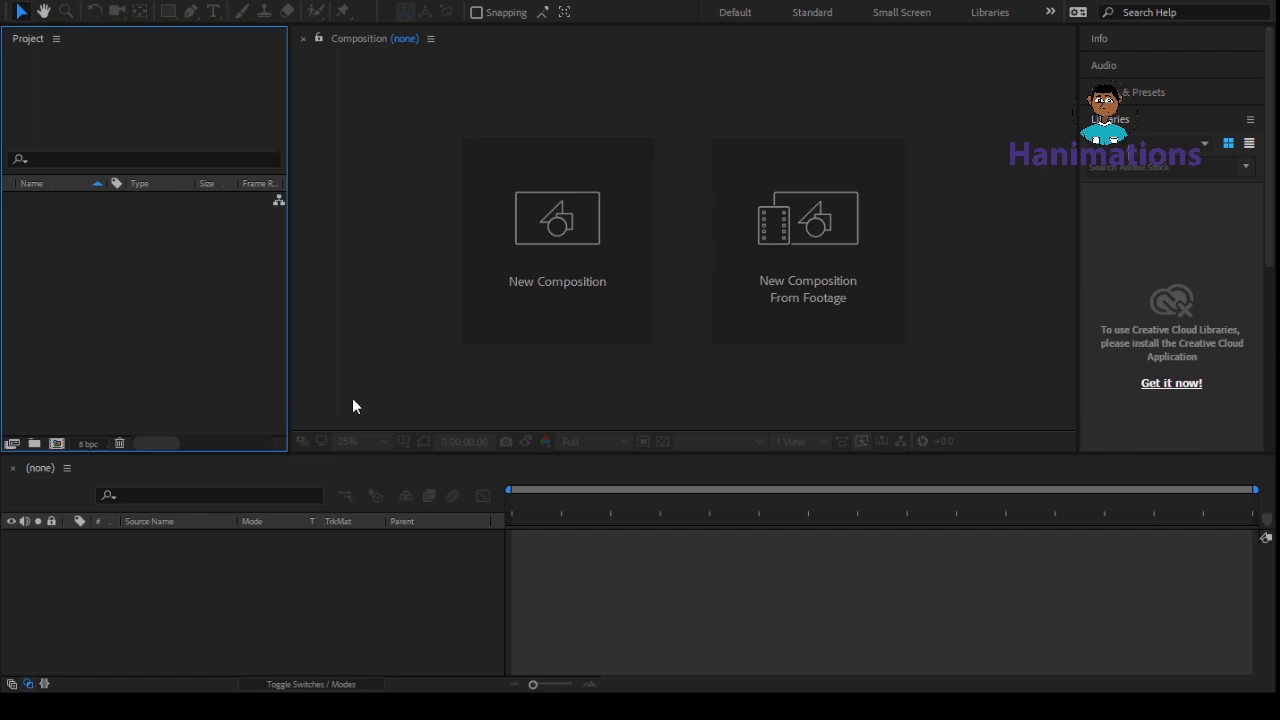
pyautogui.click(382, 400)
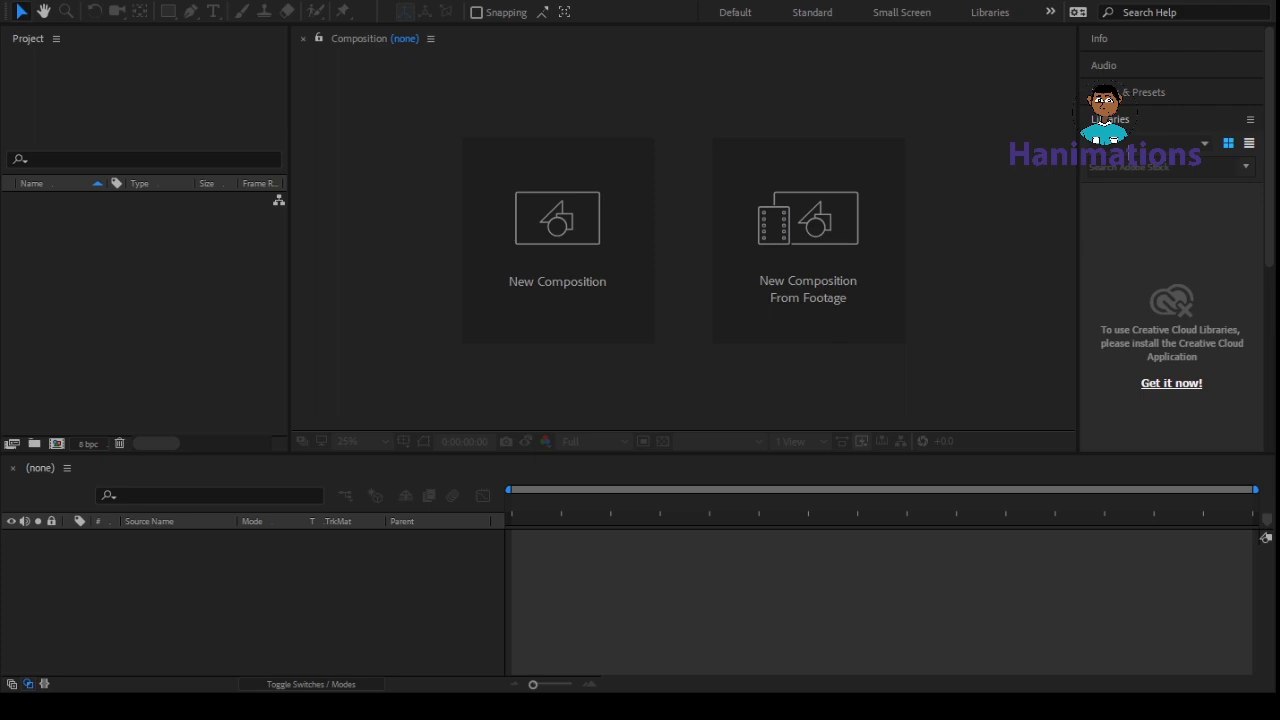
pyautogui.click(248, 283)
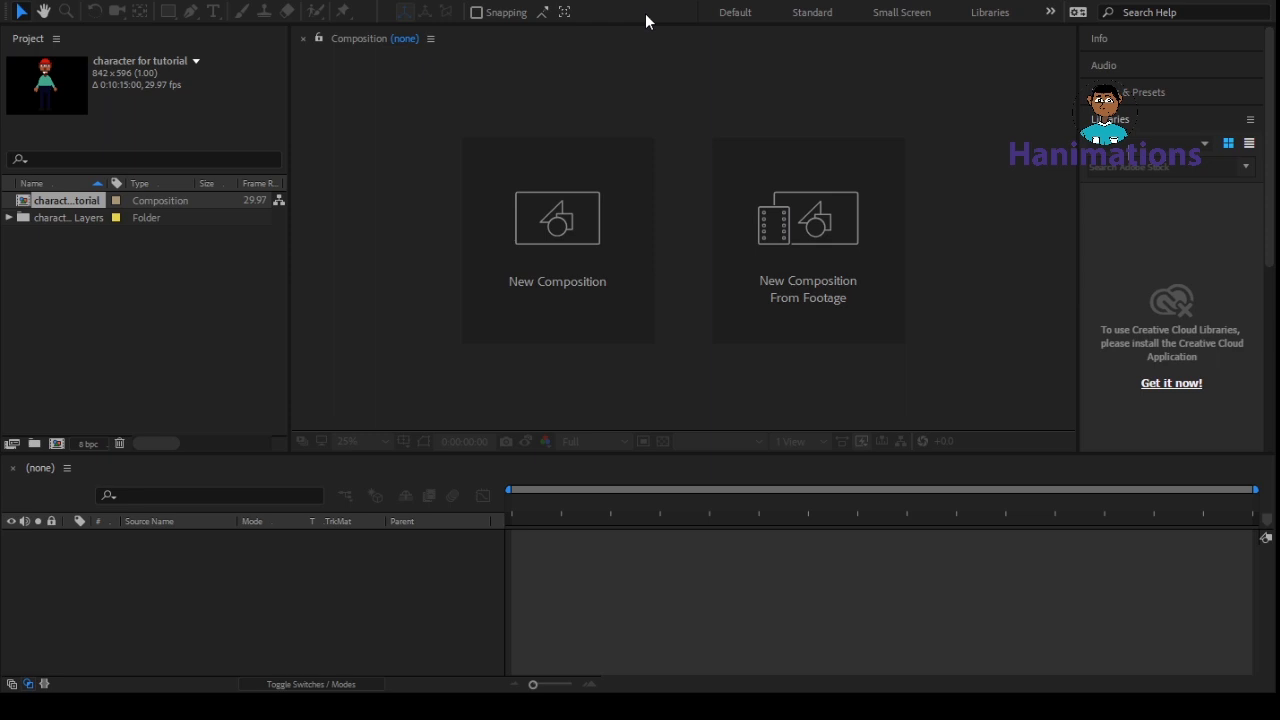
# - Put the character for tutorial composition into a new composition's timeline and open the nested composition to check its layers
pyautogui.moveTo(66, 200); pyautogui.dragTo(167, 537)
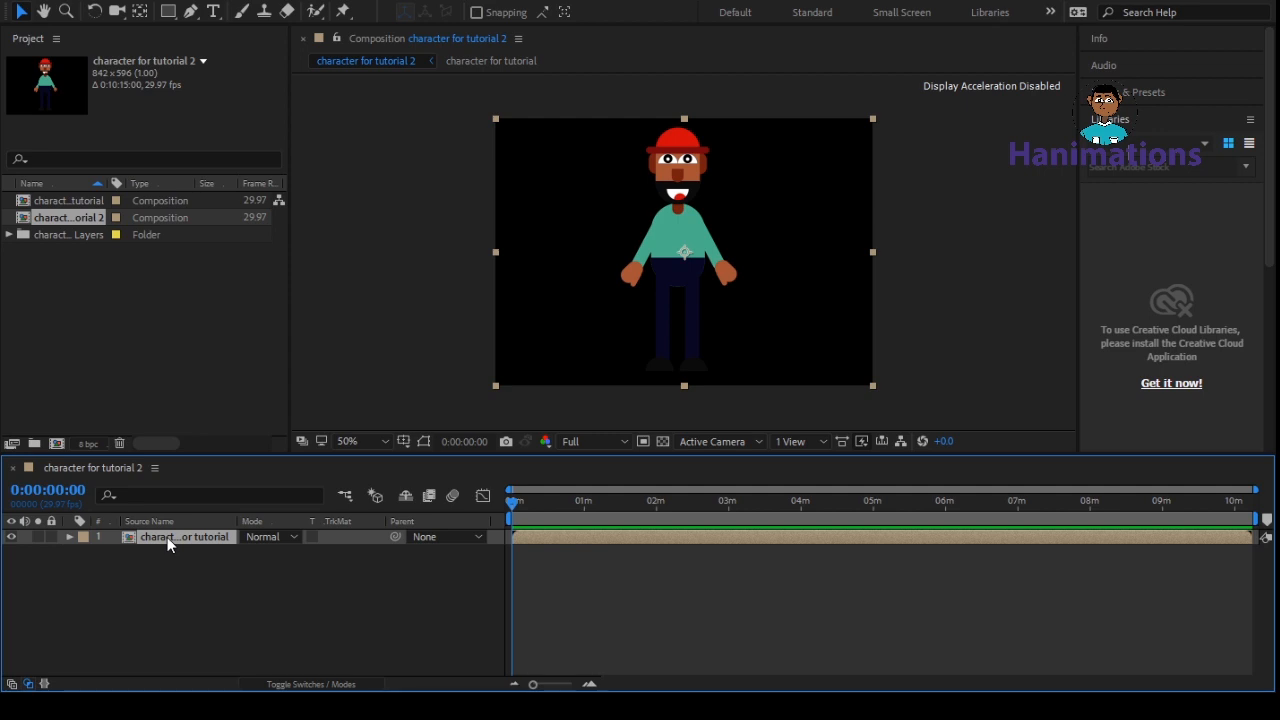
pyautogui.doubleClick(167, 537)
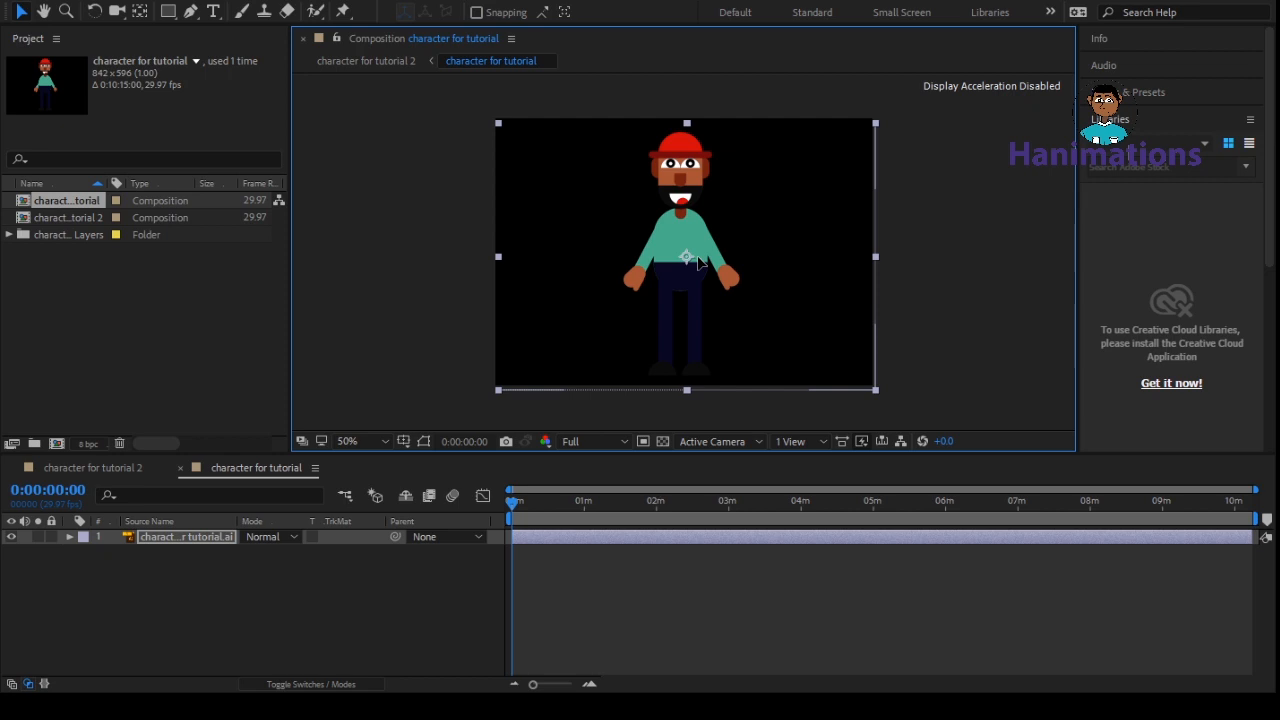
pyautogui.click(77, 201)
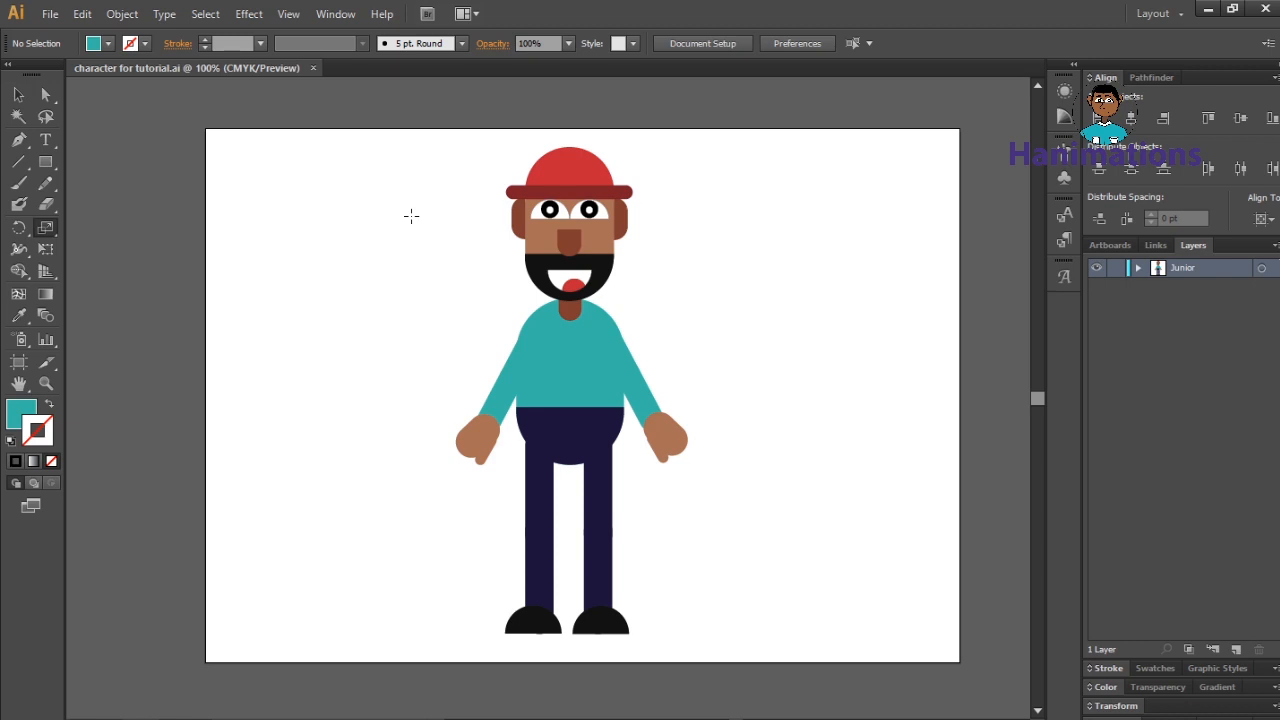
# - Examine how the character artwork is grouped on the canvas and which parts the Junior layer's group contains
pyautogui.click(18, 94)
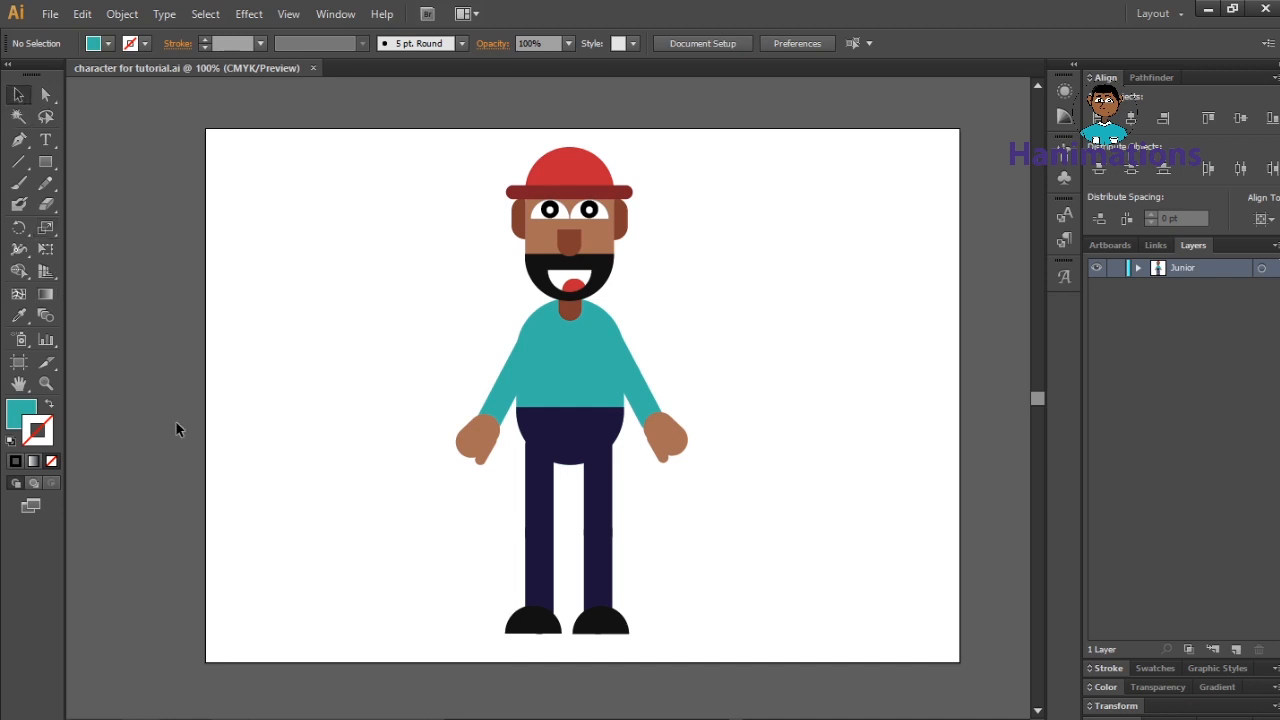
pyautogui.click(565, 165)
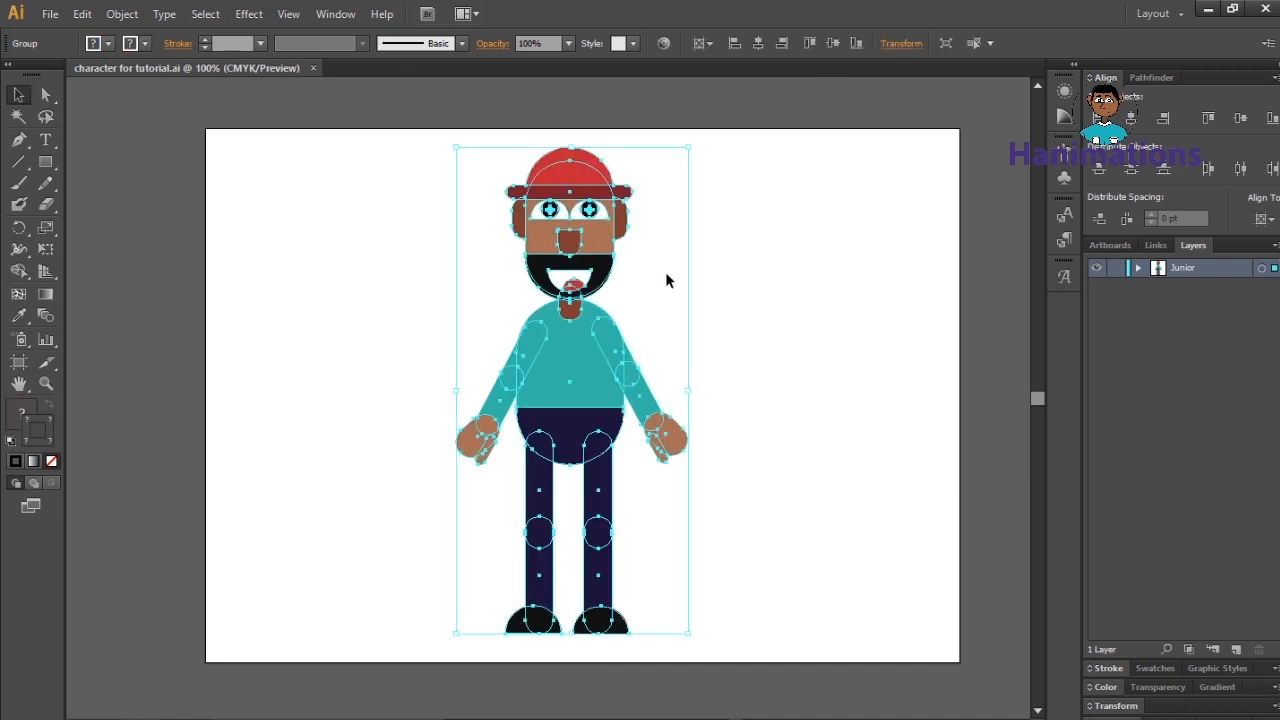
pyautogui.click(743, 318)
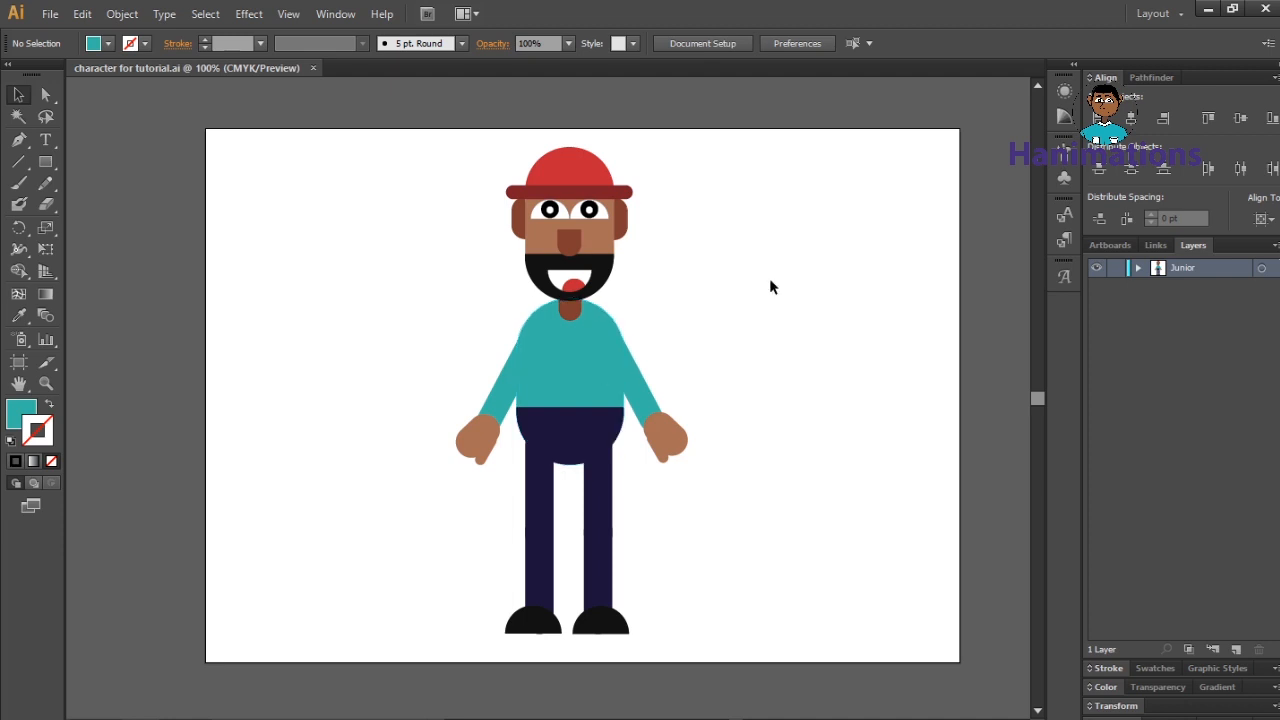
pyautogui.click(581, 198)
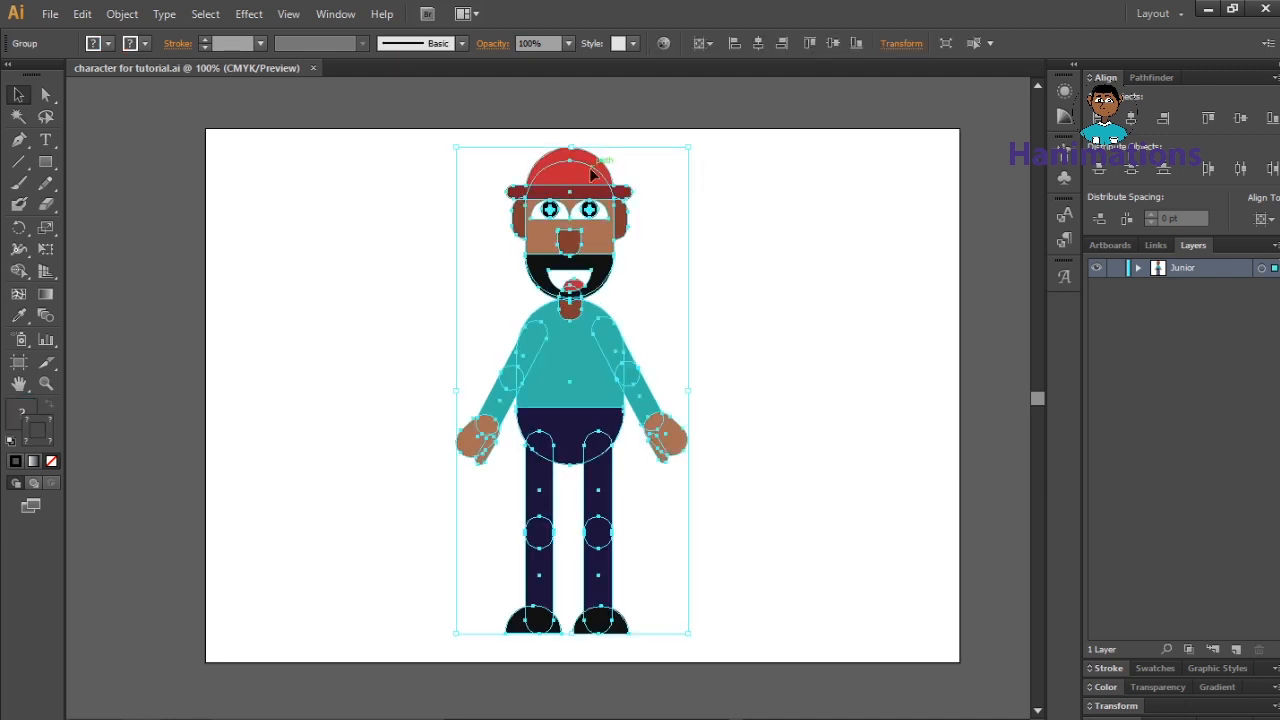
pyautogui.click(1138, 268)
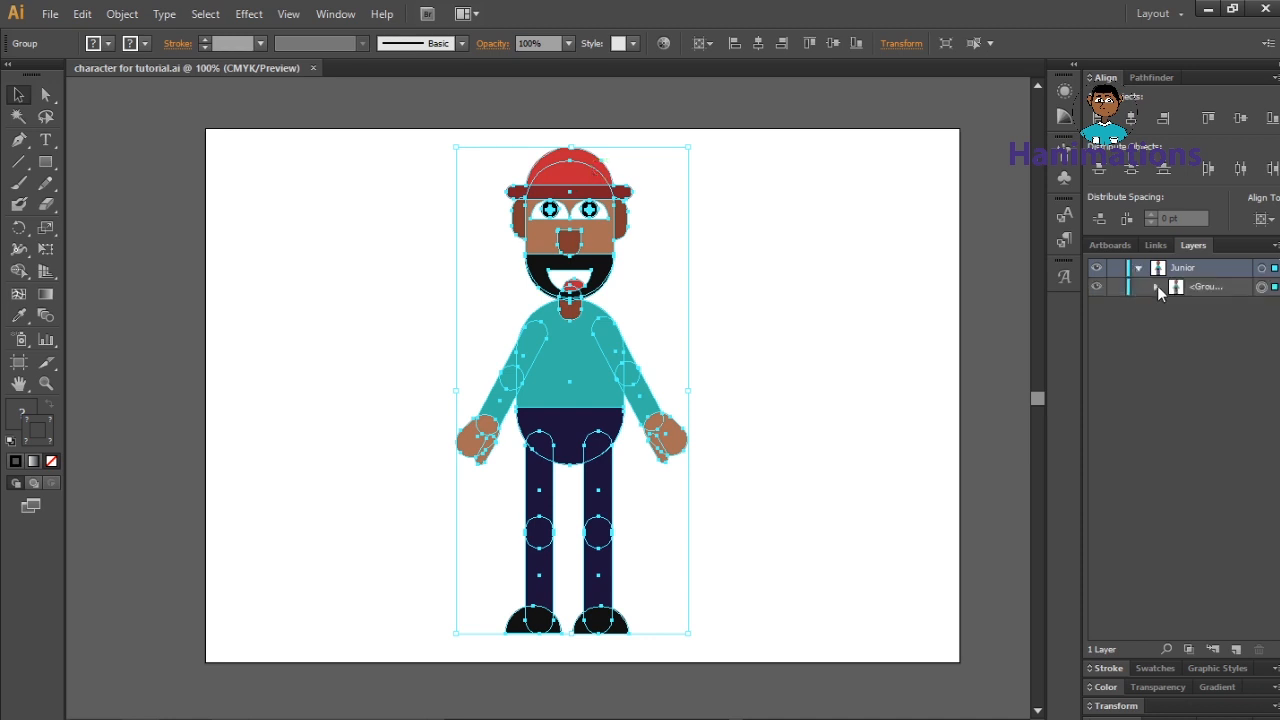
pyautogui.click(1156, 286)
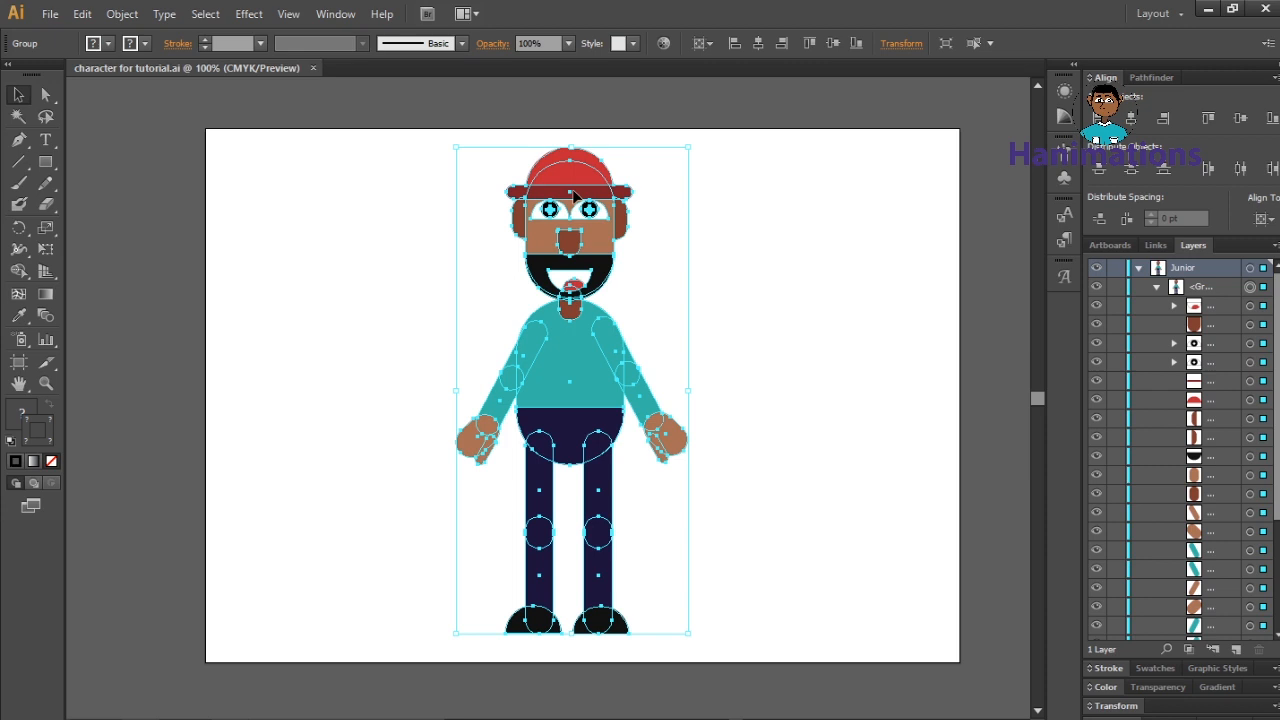
pyautogui.click(575, 139)
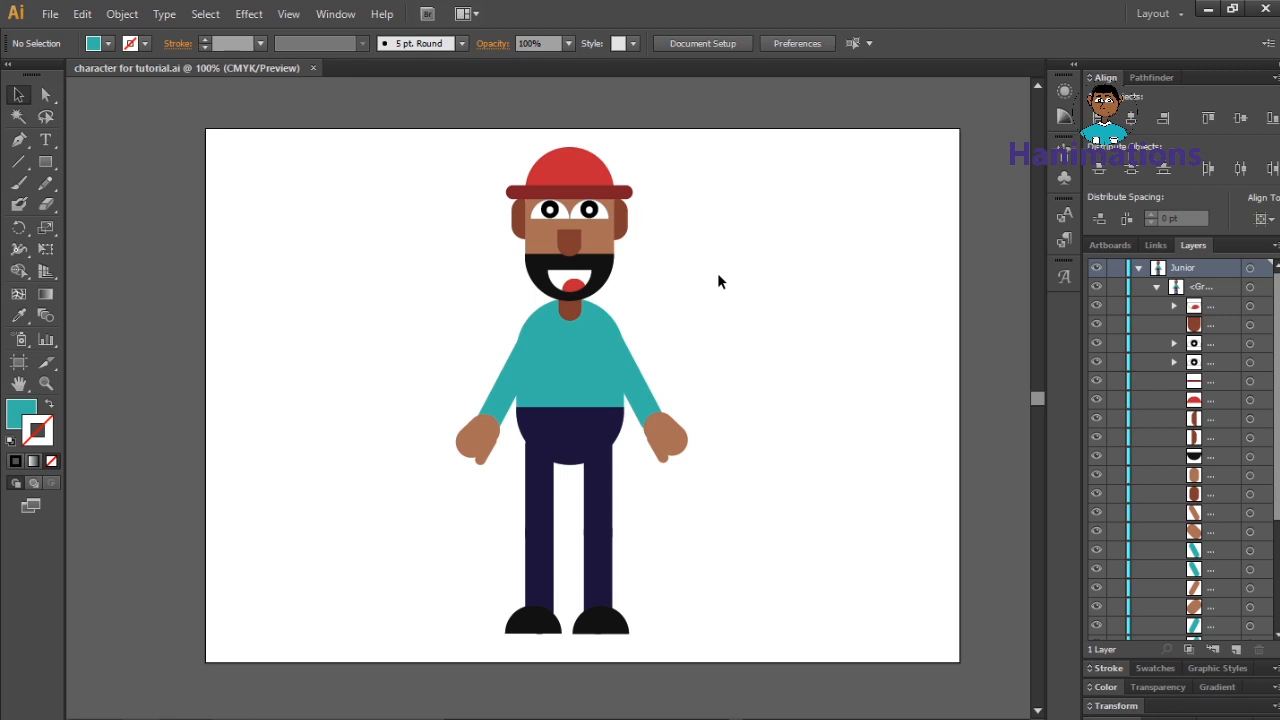
pyautogui.click(1138, 268)
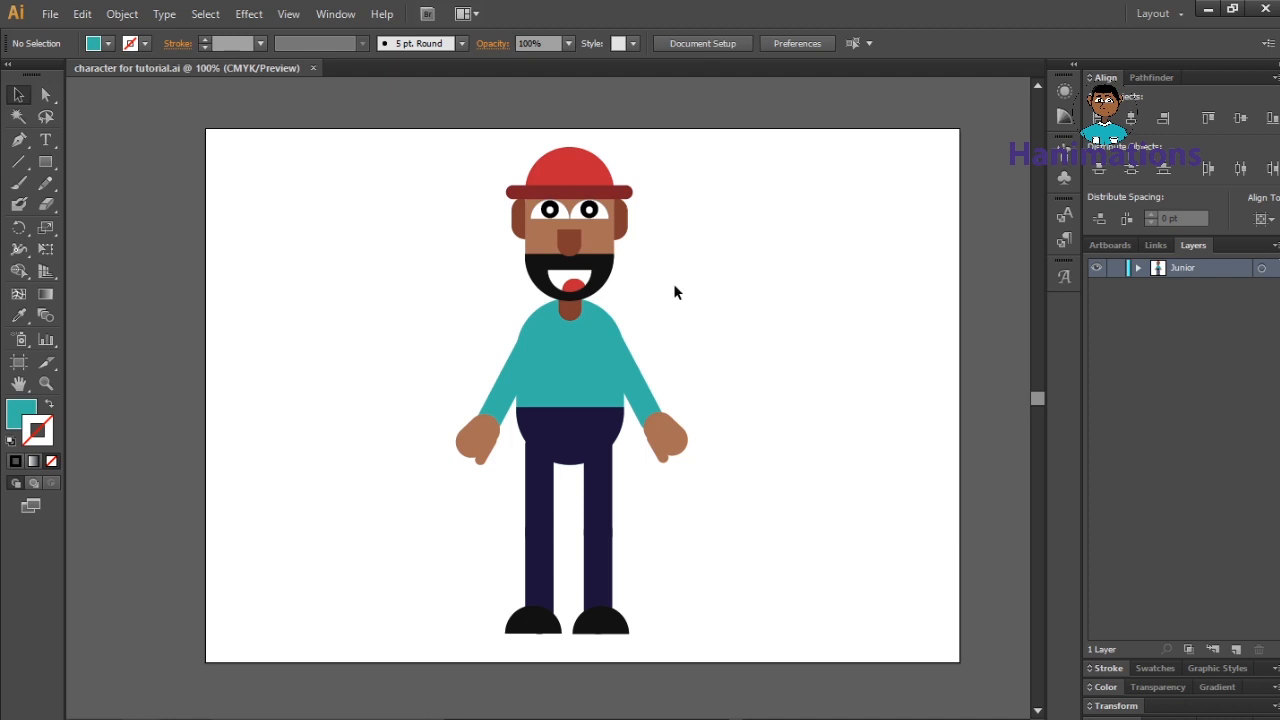
# - Ungroup the whole character so that its parts can be selected individually
pyautogui.click(600, 243)
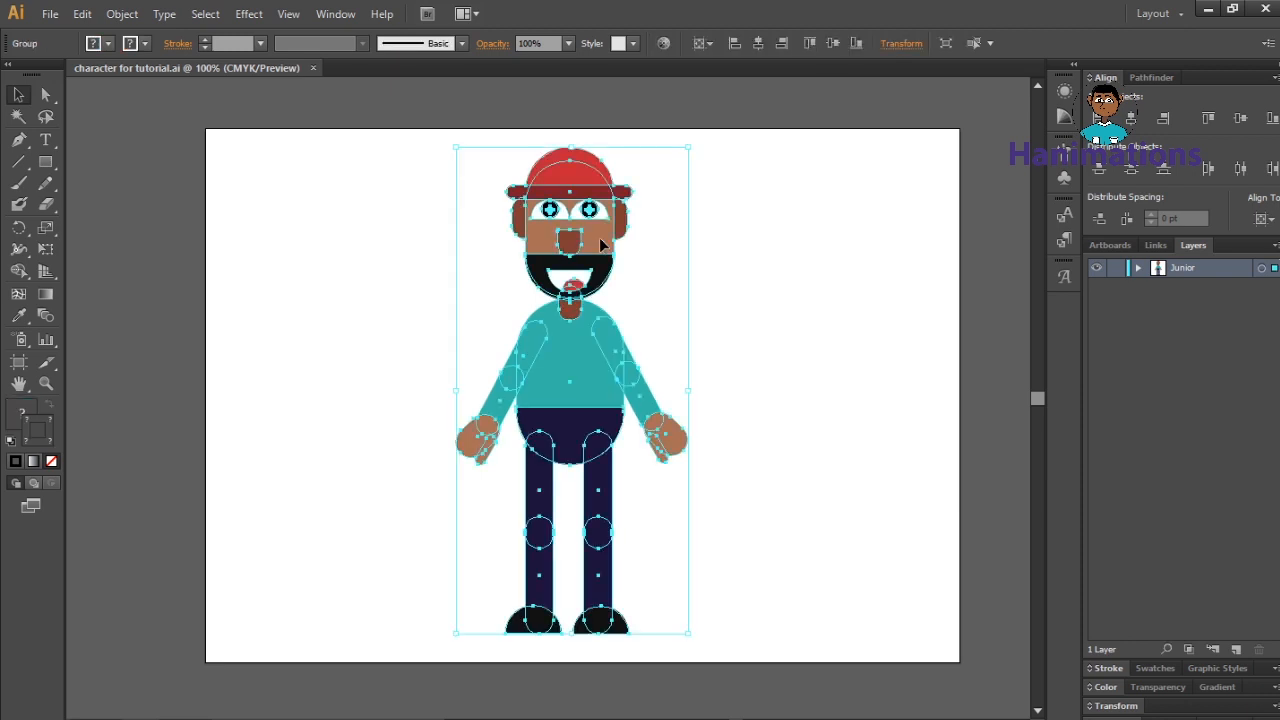
pyautogui.hotkey('ctrl', 'shift', 'g')
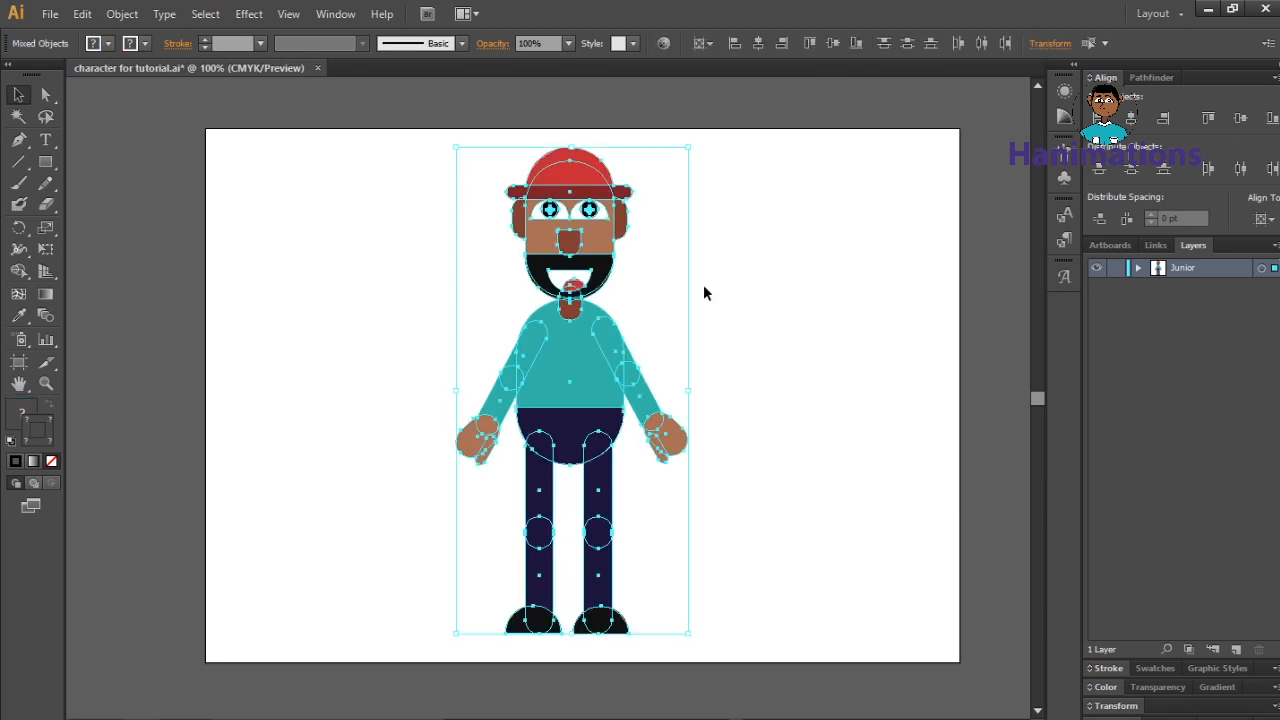
pyautogui.click(776, 284)
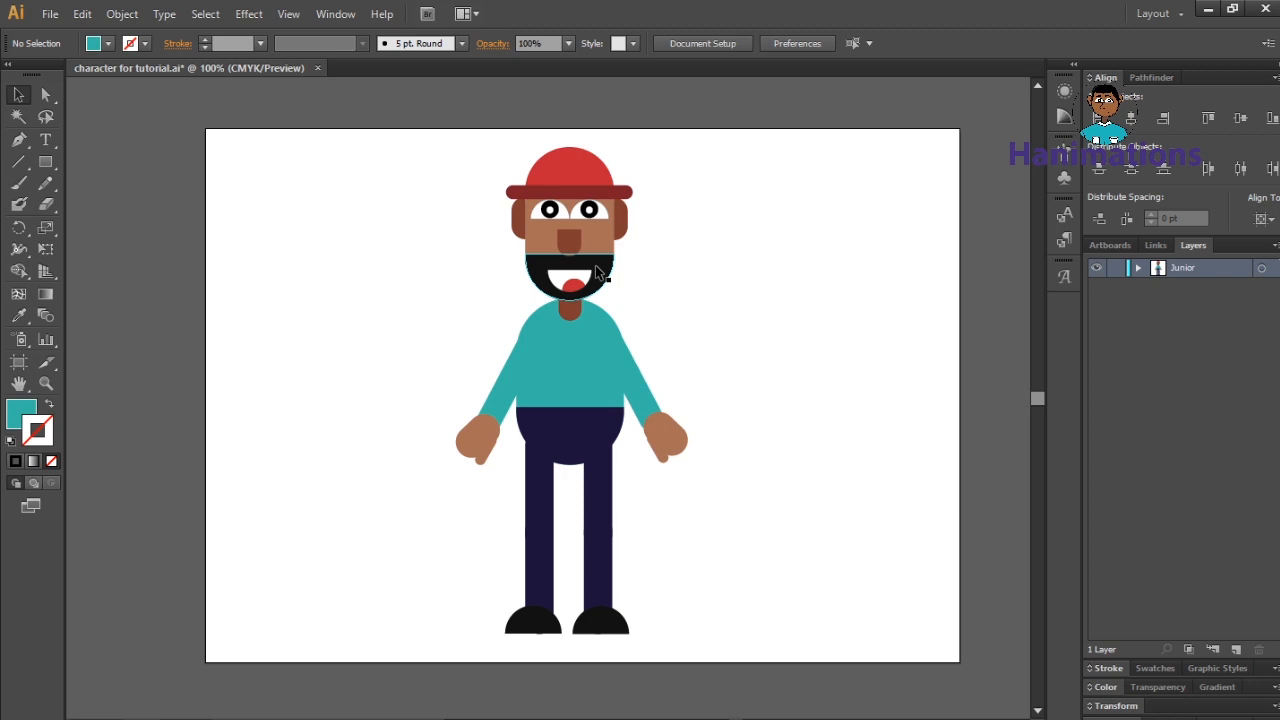
# - Cut the face, the beard and both ears out of the Junior layer
pyautogui.click(598, 245)
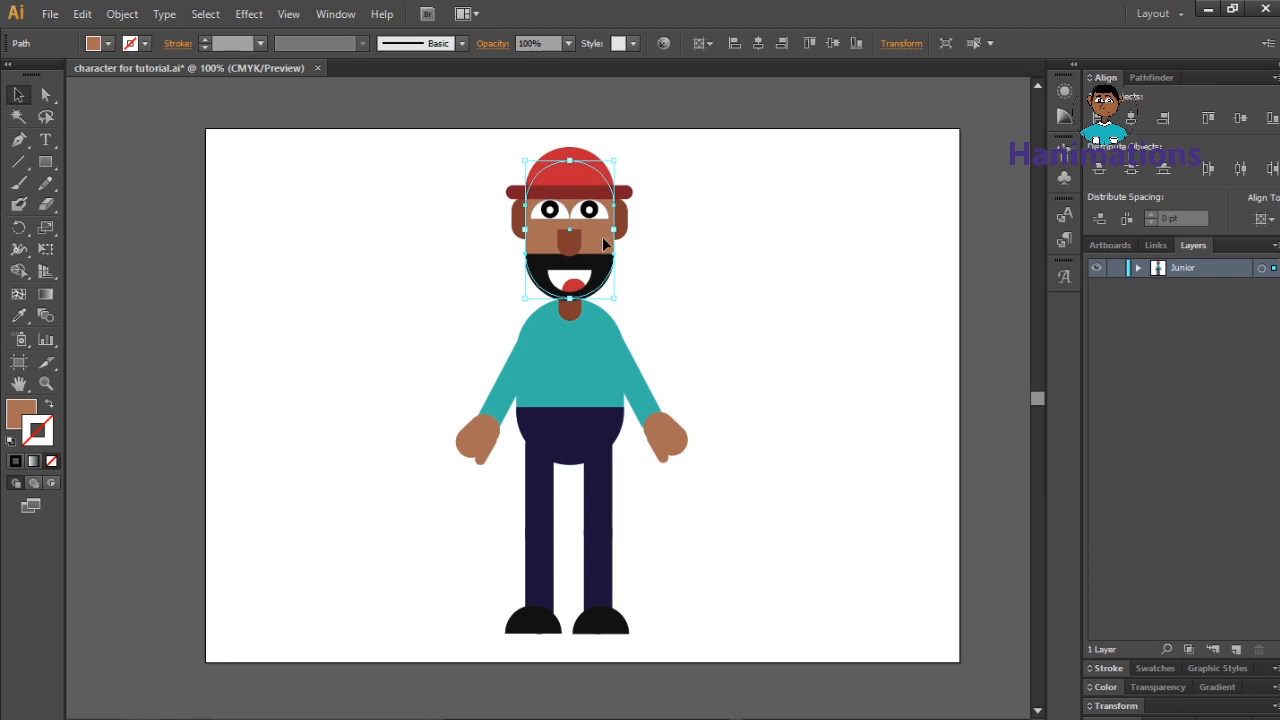
pyautogui.keyDown('shift'); pyautogui.click(614, 256); pyautogui.keyUp('shift')
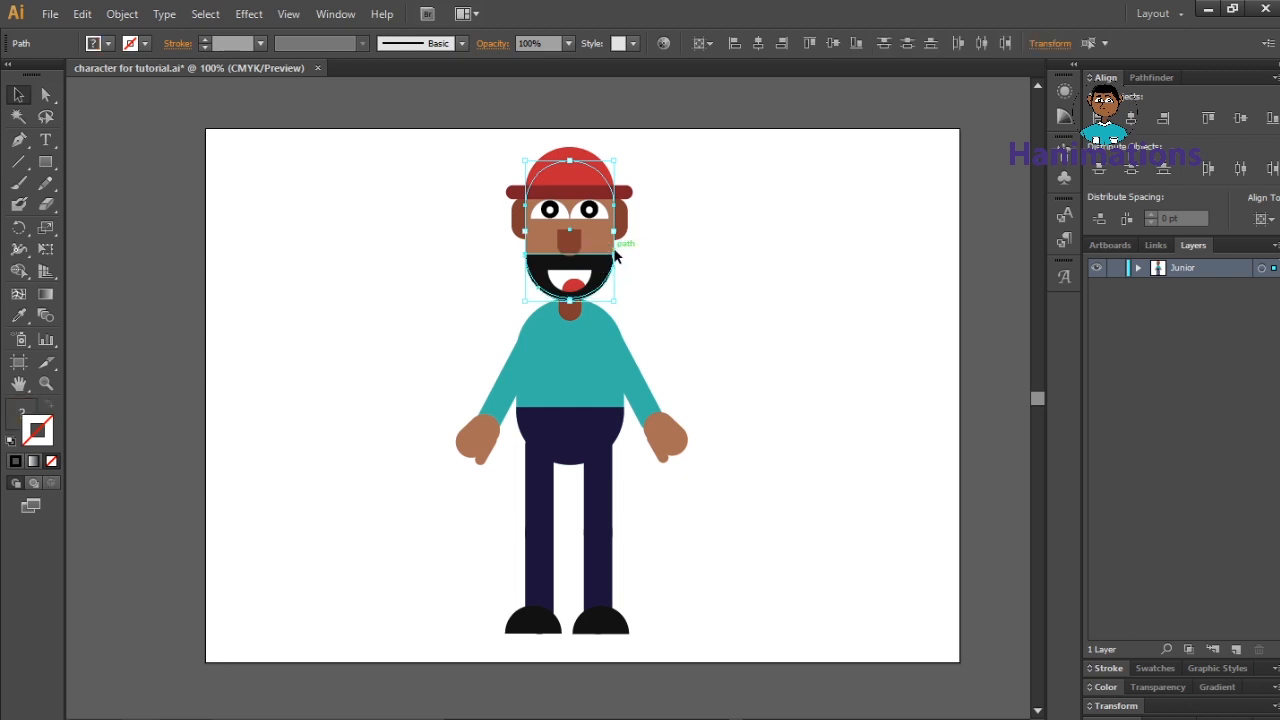
pyautogui.keyDown('shift'); pyautogui.click(628, 230); pyautogui.keyUp('shift')
pyautogui.keyDown('shift'); pyautogui.click(524, 224); pyautogui.keyUp('shift')
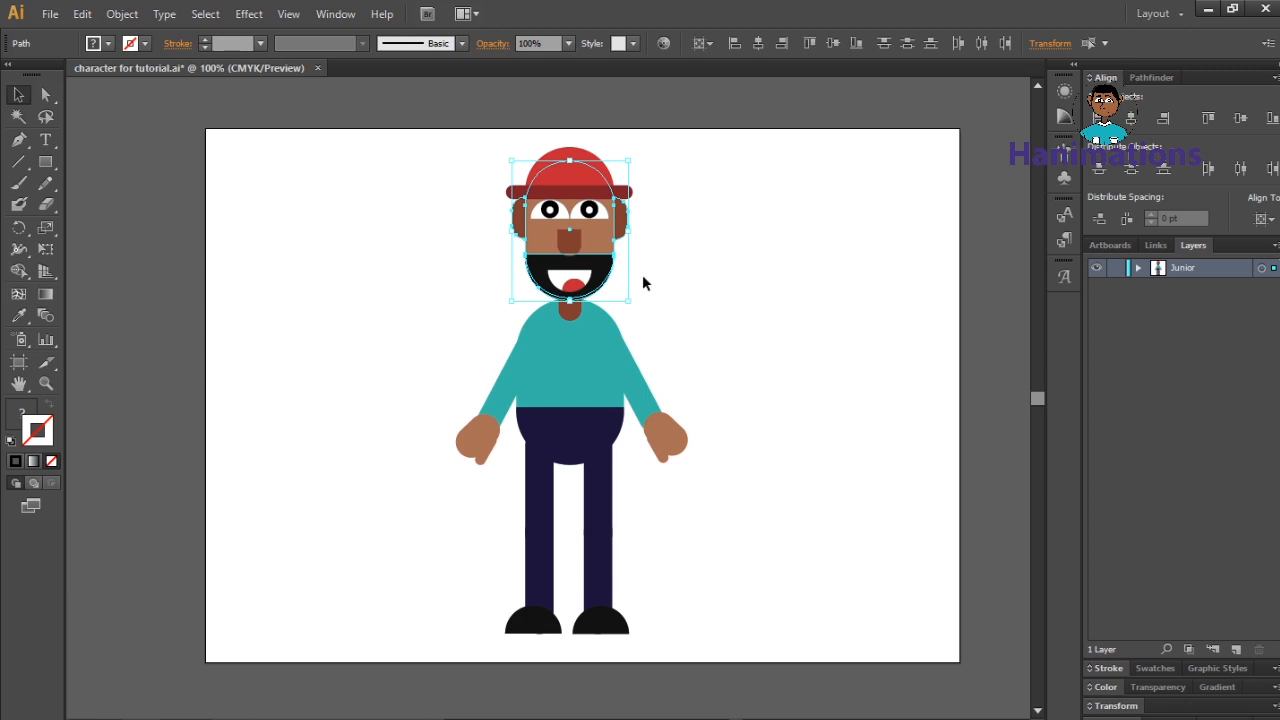
pyautogui.hotkey('ctrl', 'shift', 'b')
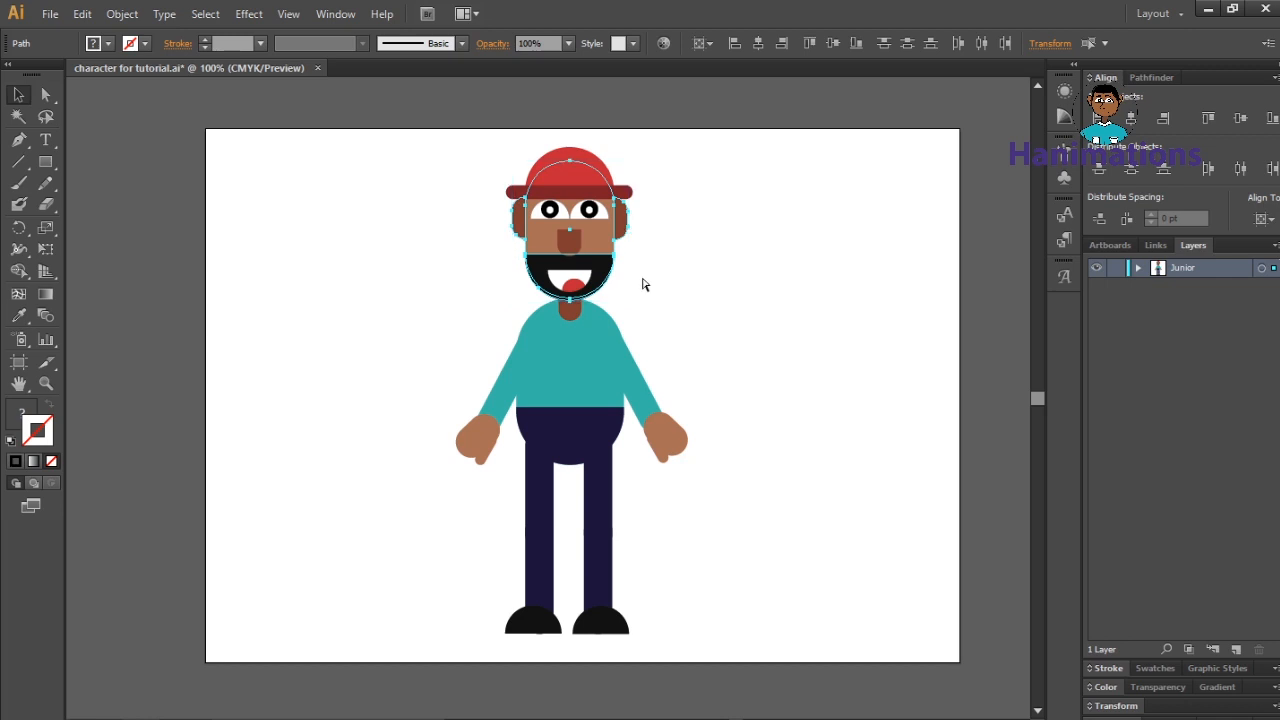
pyautogui.press('Delete')
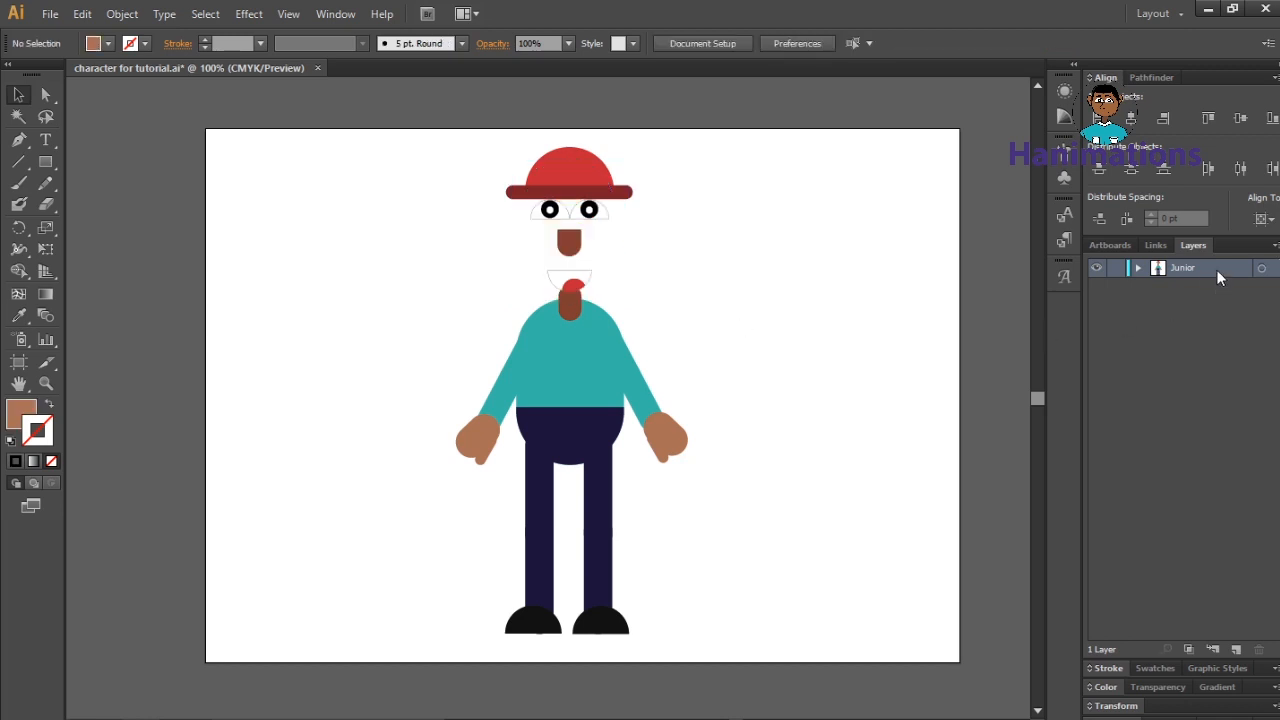
# - Create a new layer above Junior and target it to receive the cut head parts
pyautogui.click(1261, 268)
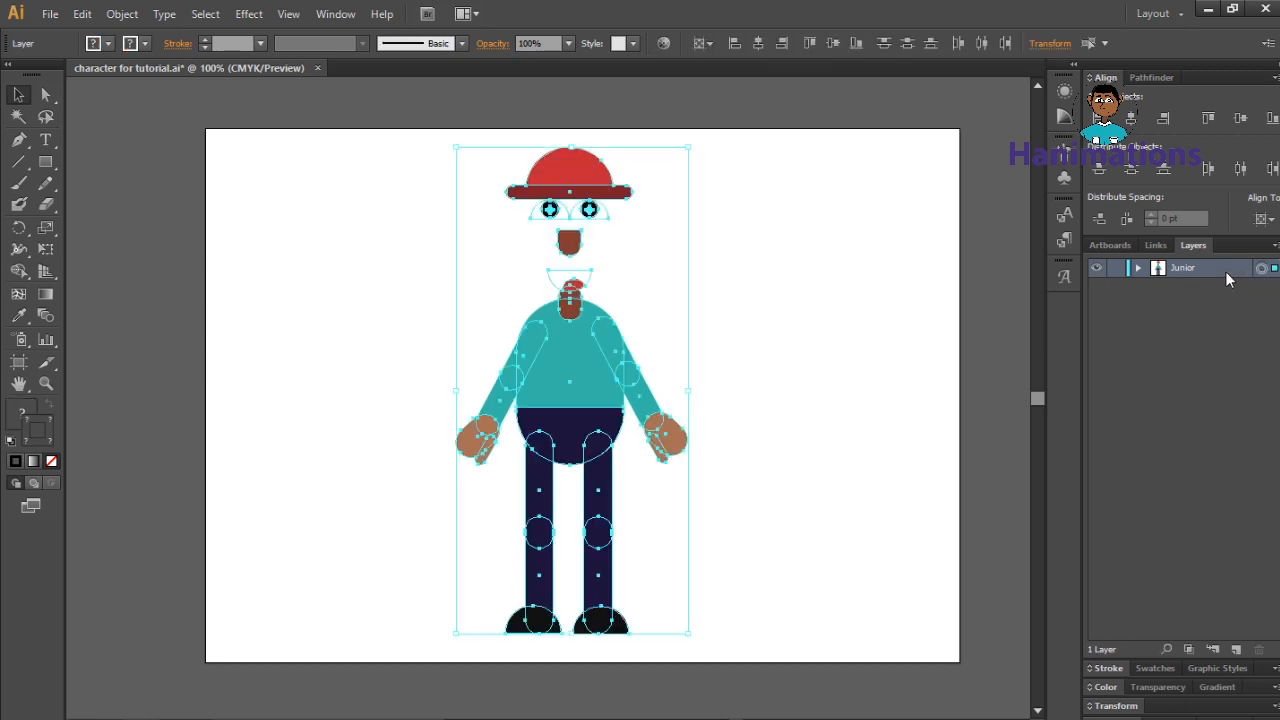
pyautogui.click(1236, 649)
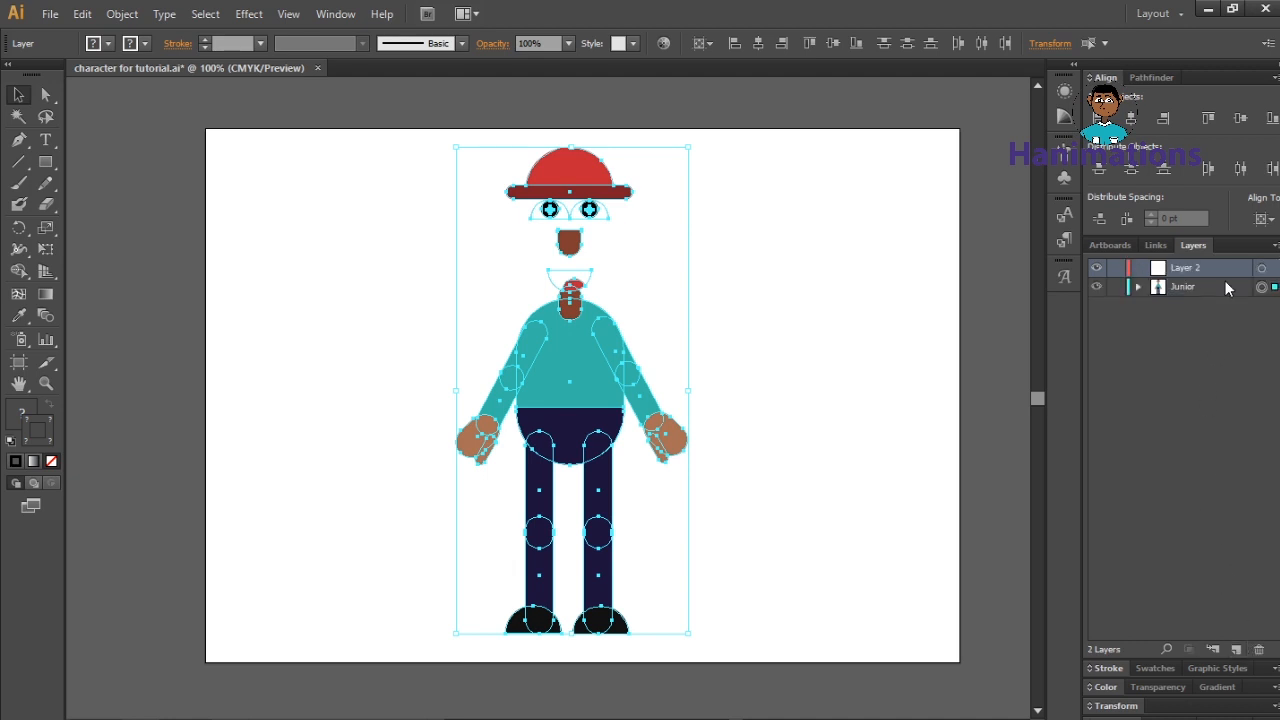
pyautogui.click(1259, 268)
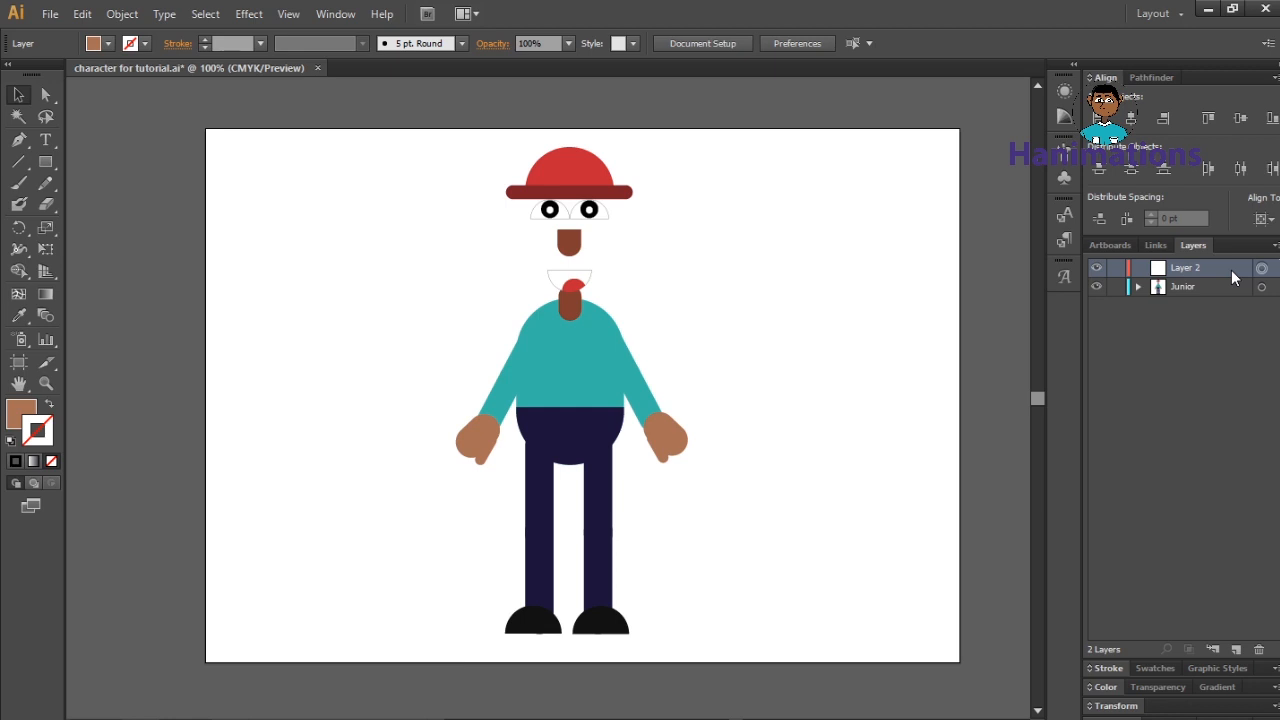
# - Try to paste the head parts onto the new layer and position them by hand above the neck, and remove them again
pyautogui.hotkey('ctrl', 'v')
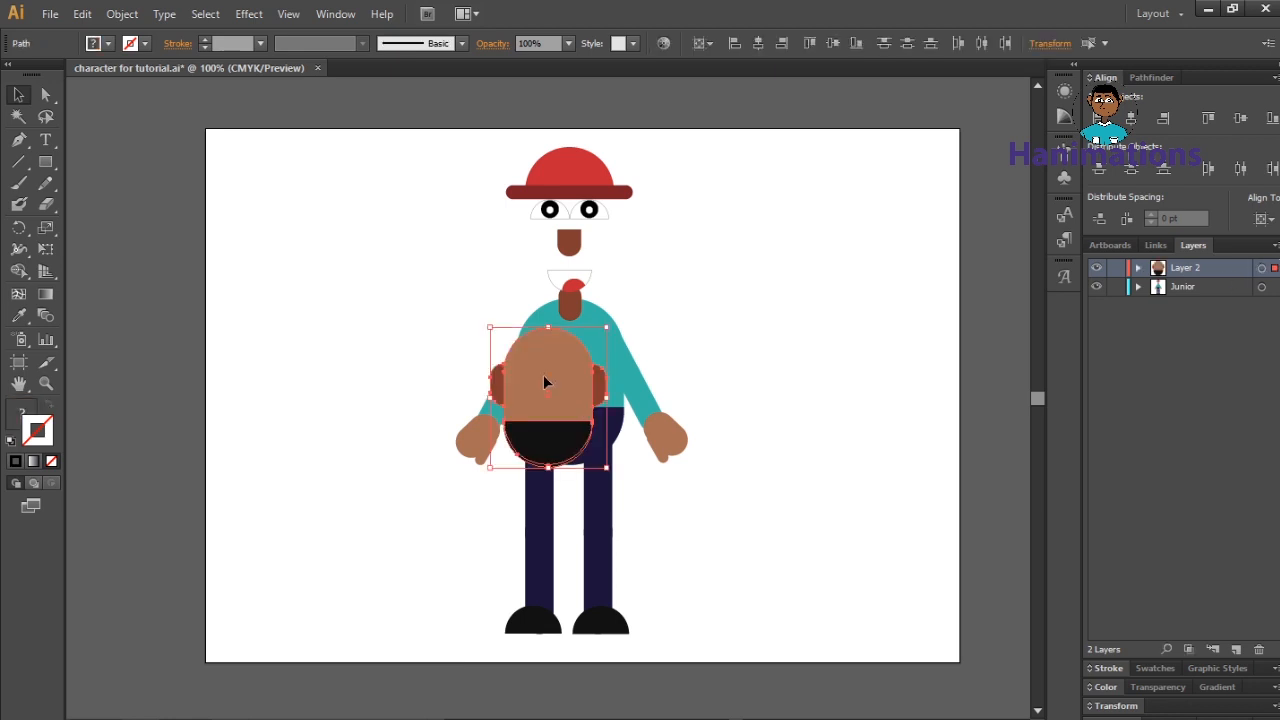
pyautogui.moveTo(545, 382); pyautogui.dragTo(610, 226)
pyautogui.moveTo(559, 366); pyautogui.dragTo(583, 193)
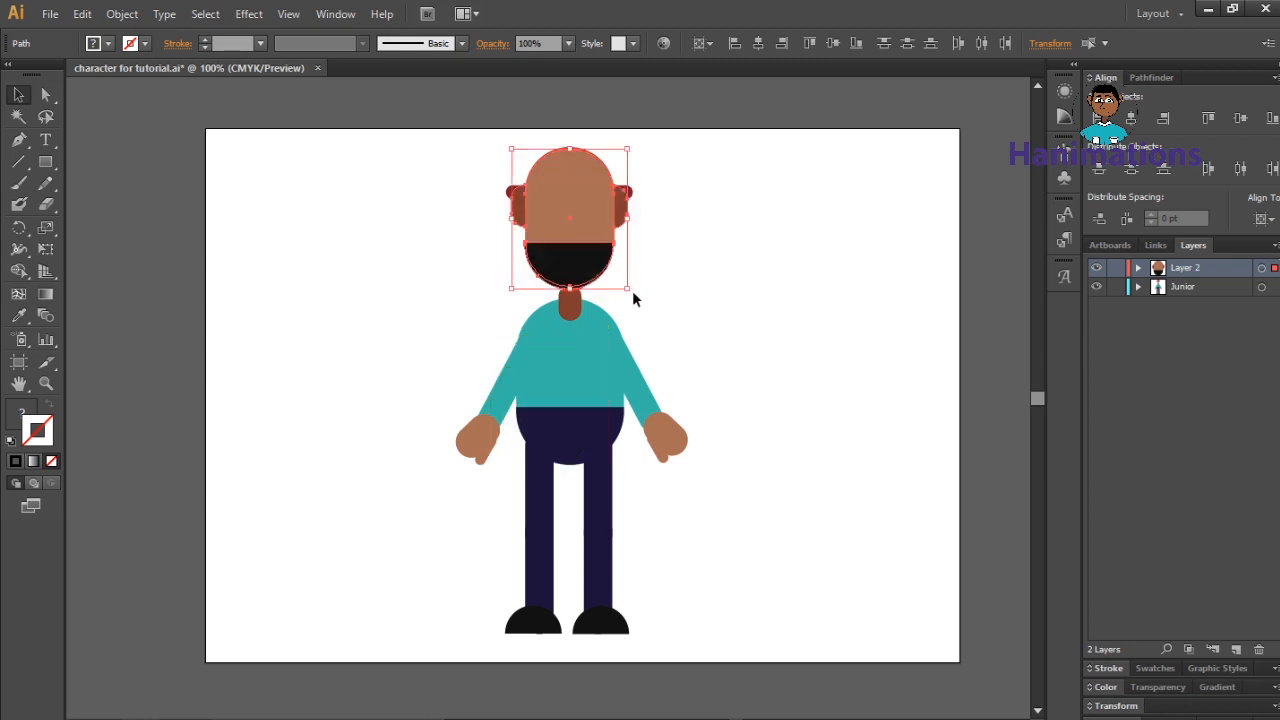
pyautogui.hotkey('ctrl', 'z')
pyautogui.press('Delete')
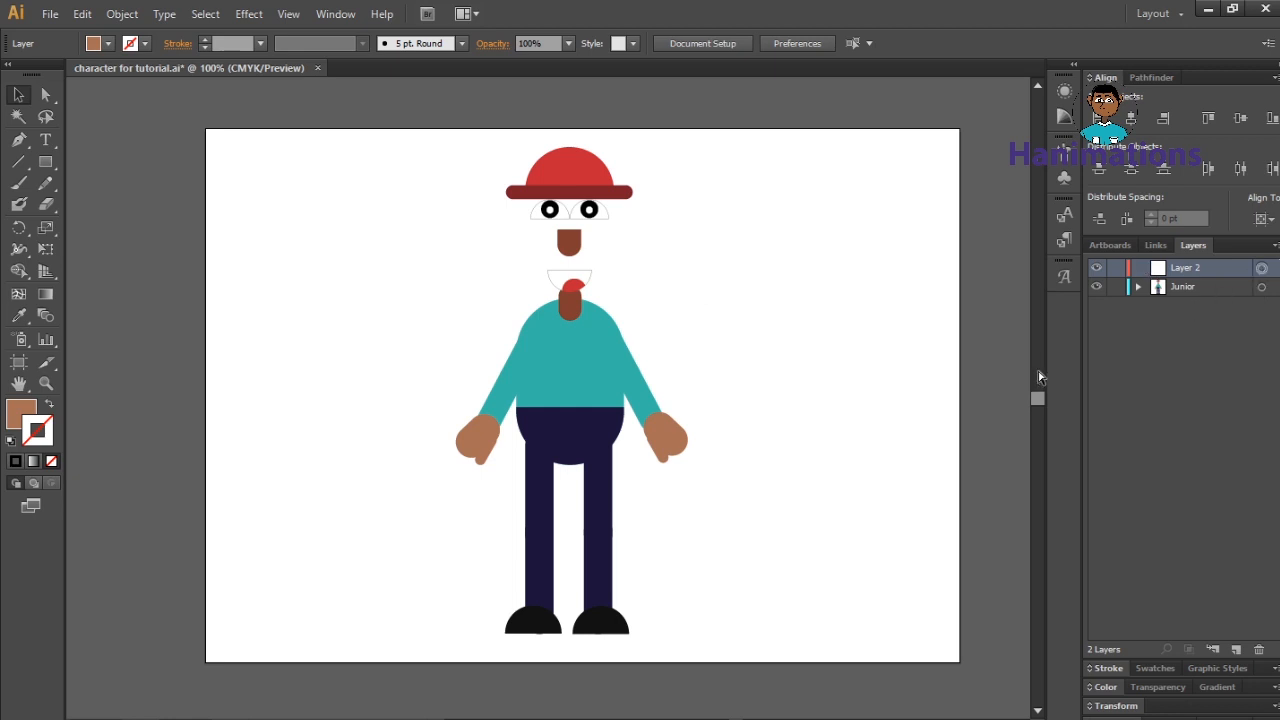
# - Paste the head parts in front at their original position on Layer 2 and move that layer beneath Junior
pyautogui.hotkey('ctrl', 'f')
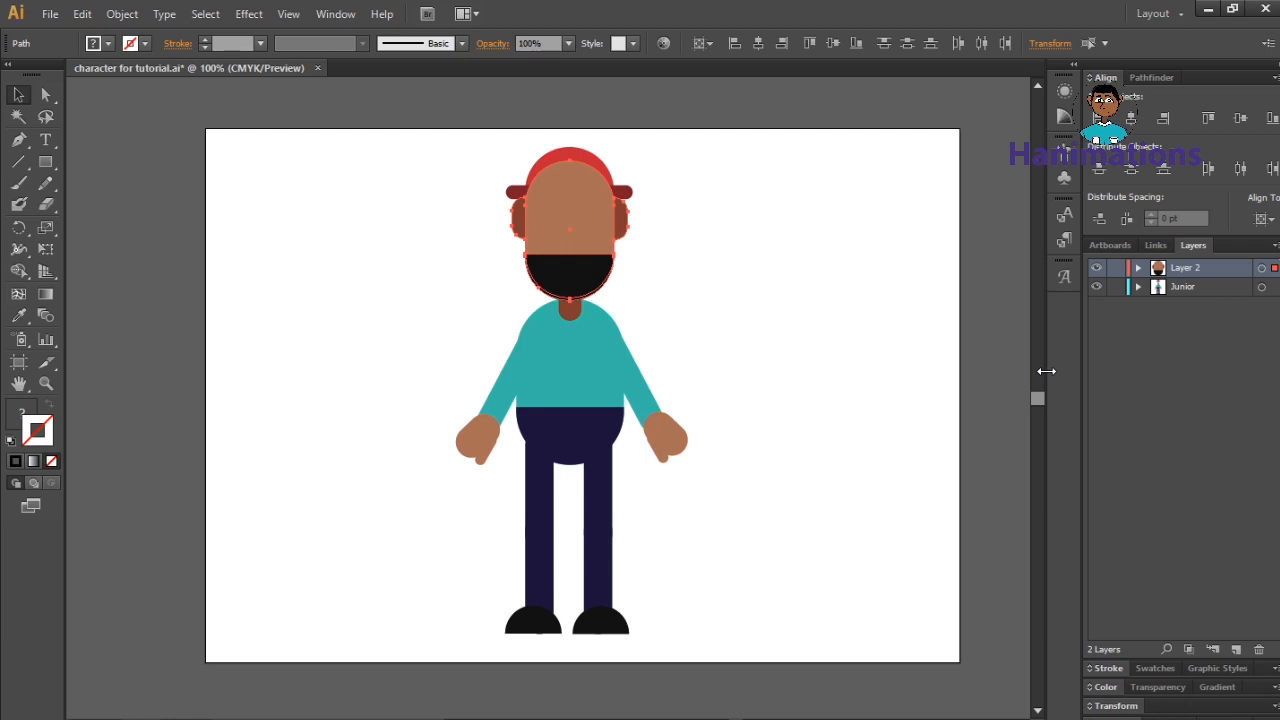
pyautogui.click(1261, 268)
pyautogui.moveTo(1214, 264); pyautogui.dragTo(1215, 306)
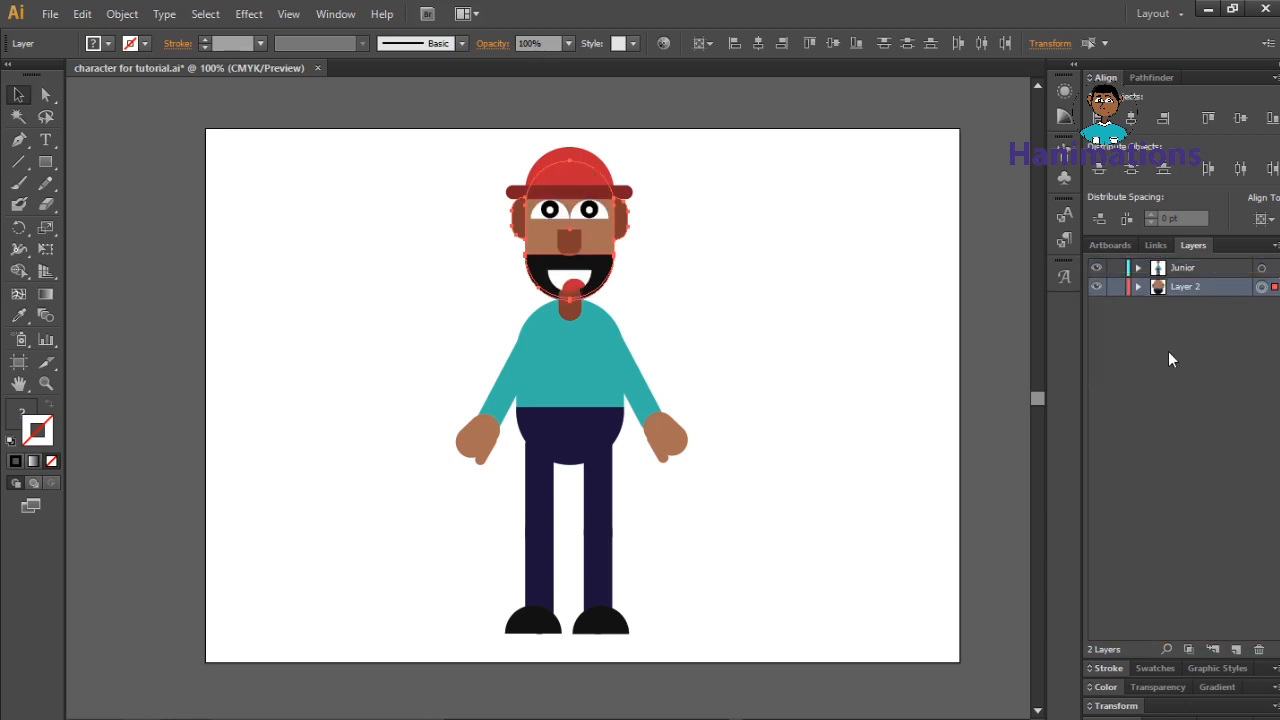
pyautogui.click(712, 266)
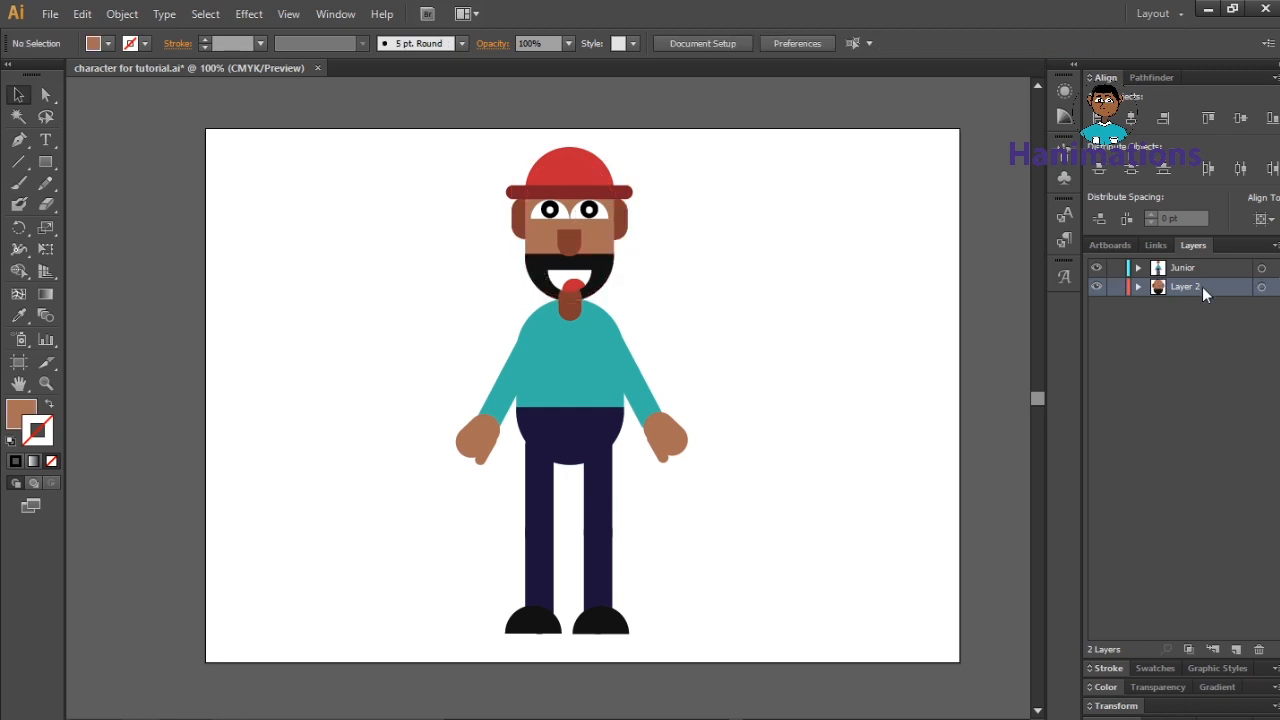
# - Cut both eyes out of the Junior layer and add a targeted new layer above it for them
pyautogui.click(600, 209)
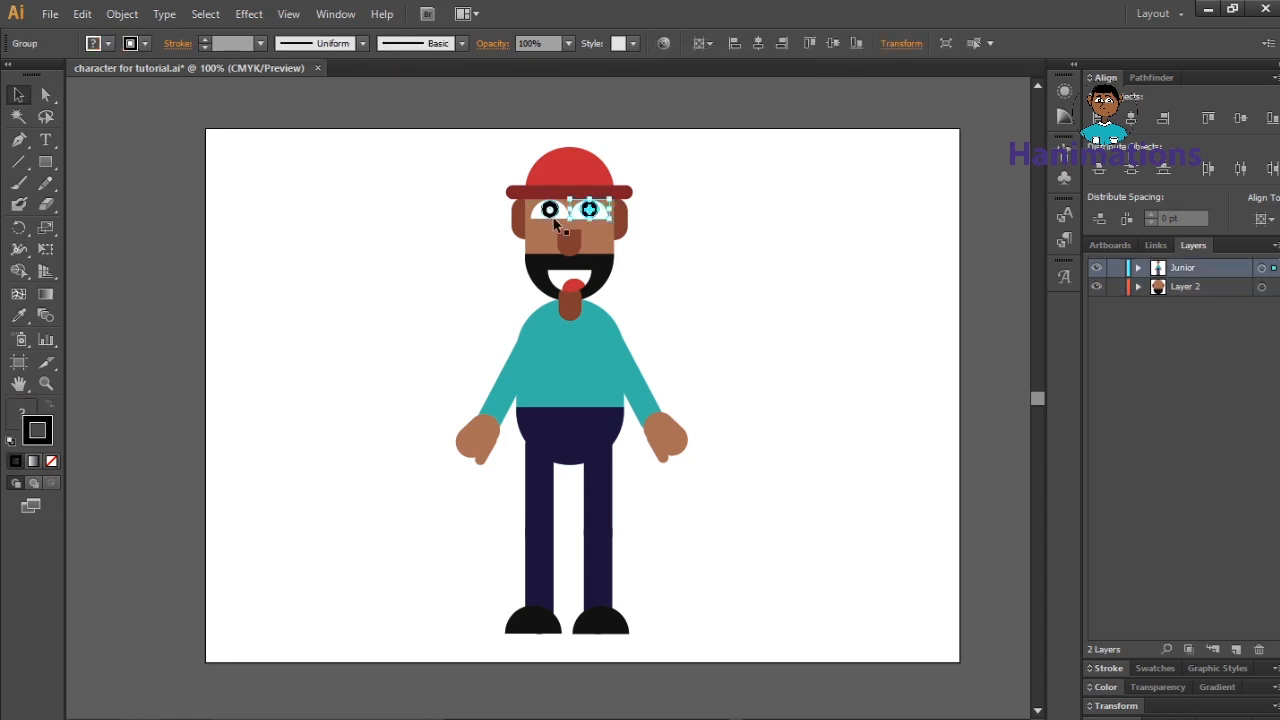
pyautogui.keyDown('shift'); pyautogui.click(549, 211); pyautogui.keyUp('shift')
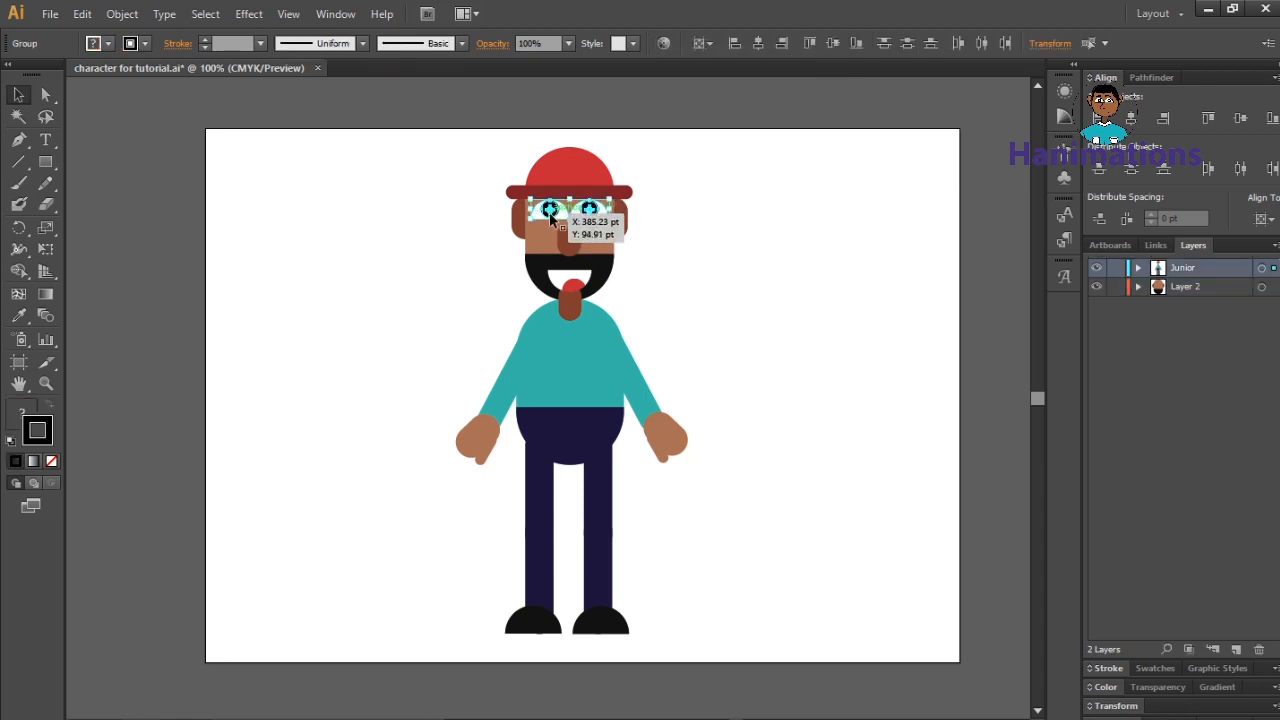
pyautogui.click(718, 264)
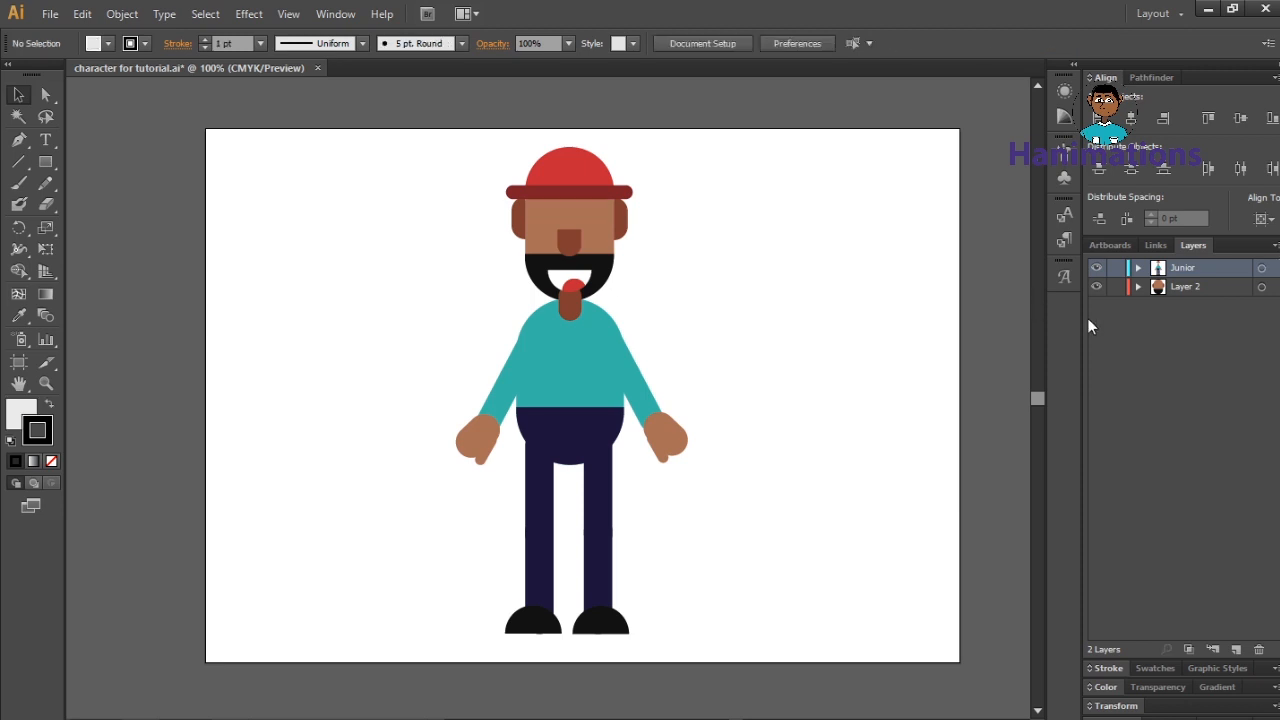
pyautogui.click(1237, 650)
pyautogui.click(1262, 268)
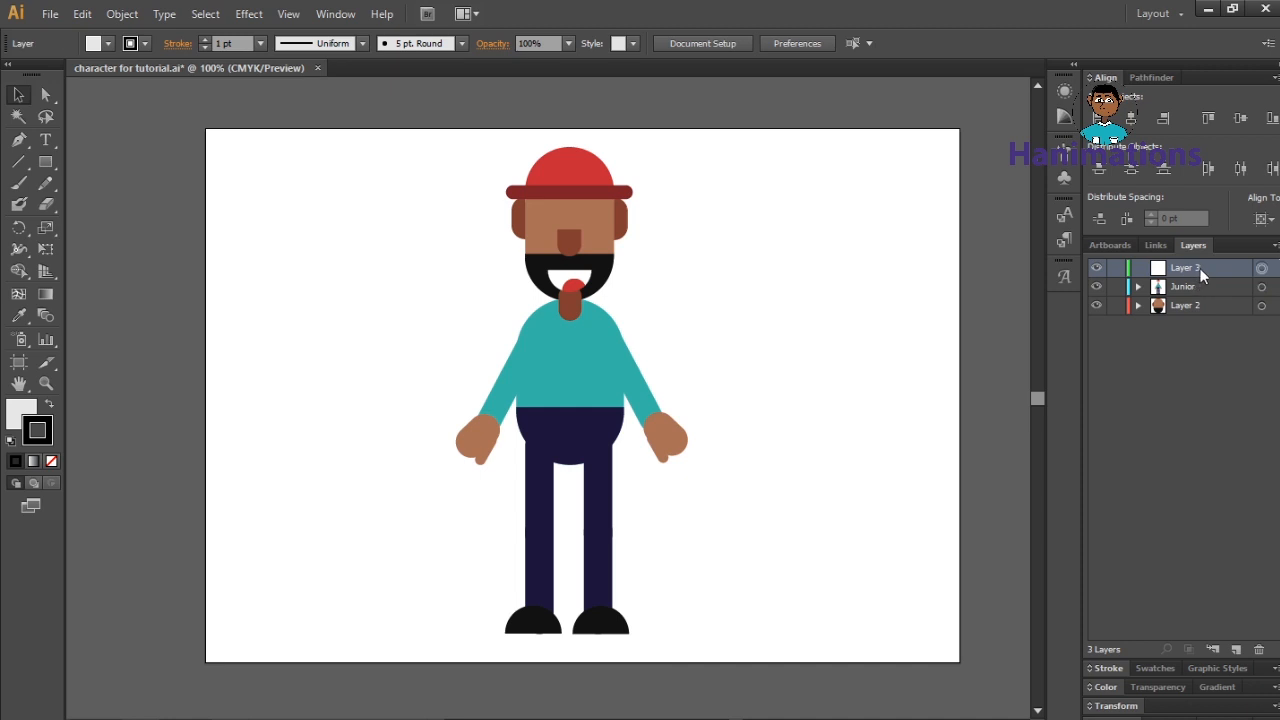
# - Paste the eyes in front at their original position on Layer 3 and move the nose from Junior onto its own new layer above it
pyautogui.hotkey('ctrl', 'f')
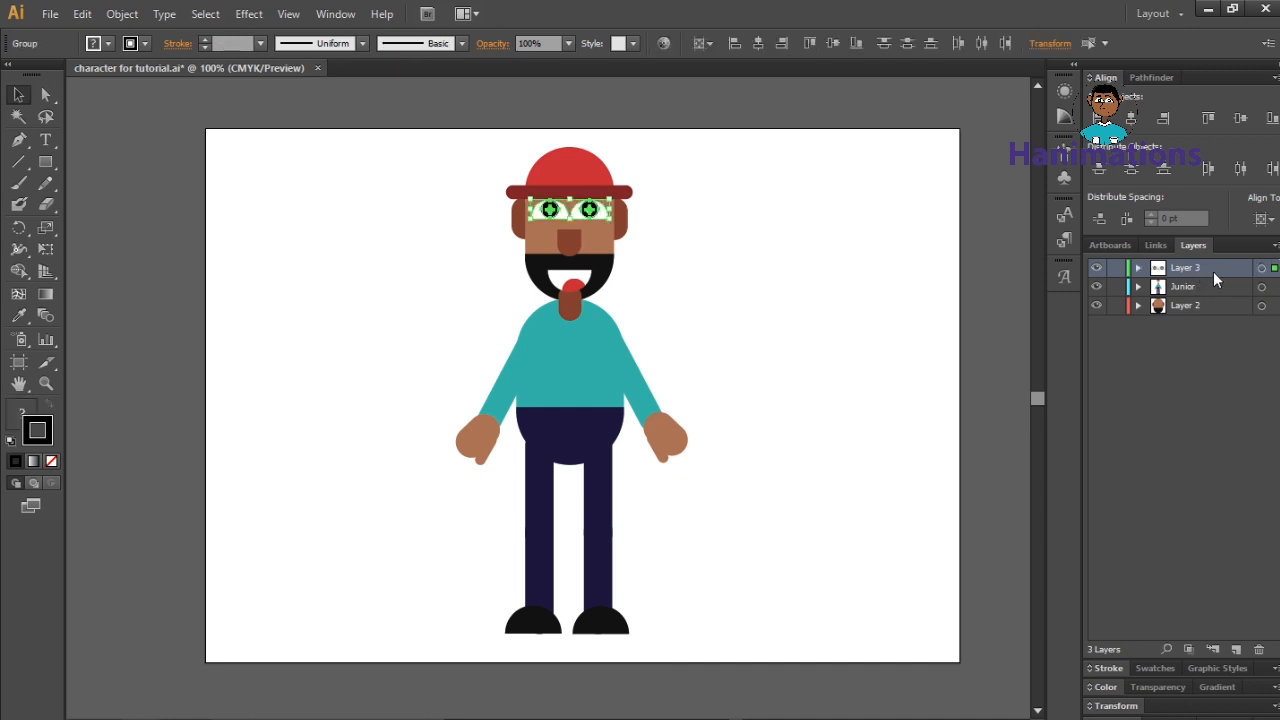
pyautogui.click(567, 249)
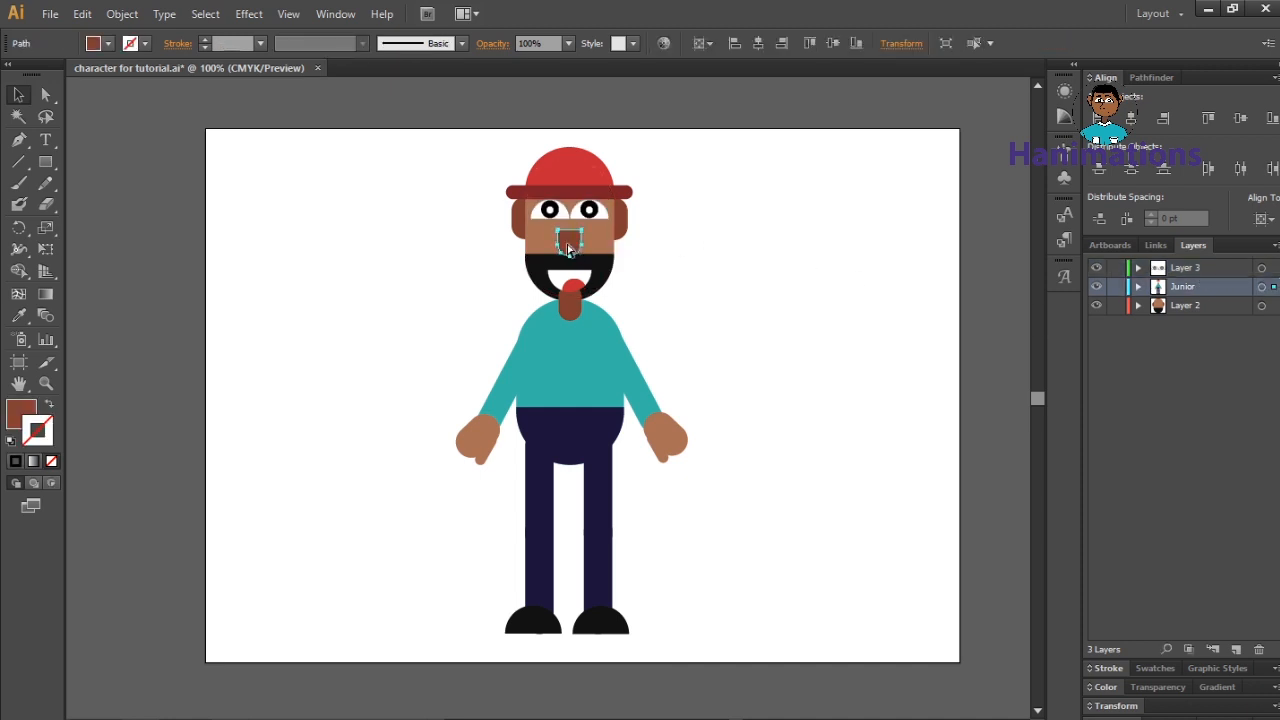
pyautogui.hotkey('ctrl', 'x')
pyautogui.click(1237, 650)
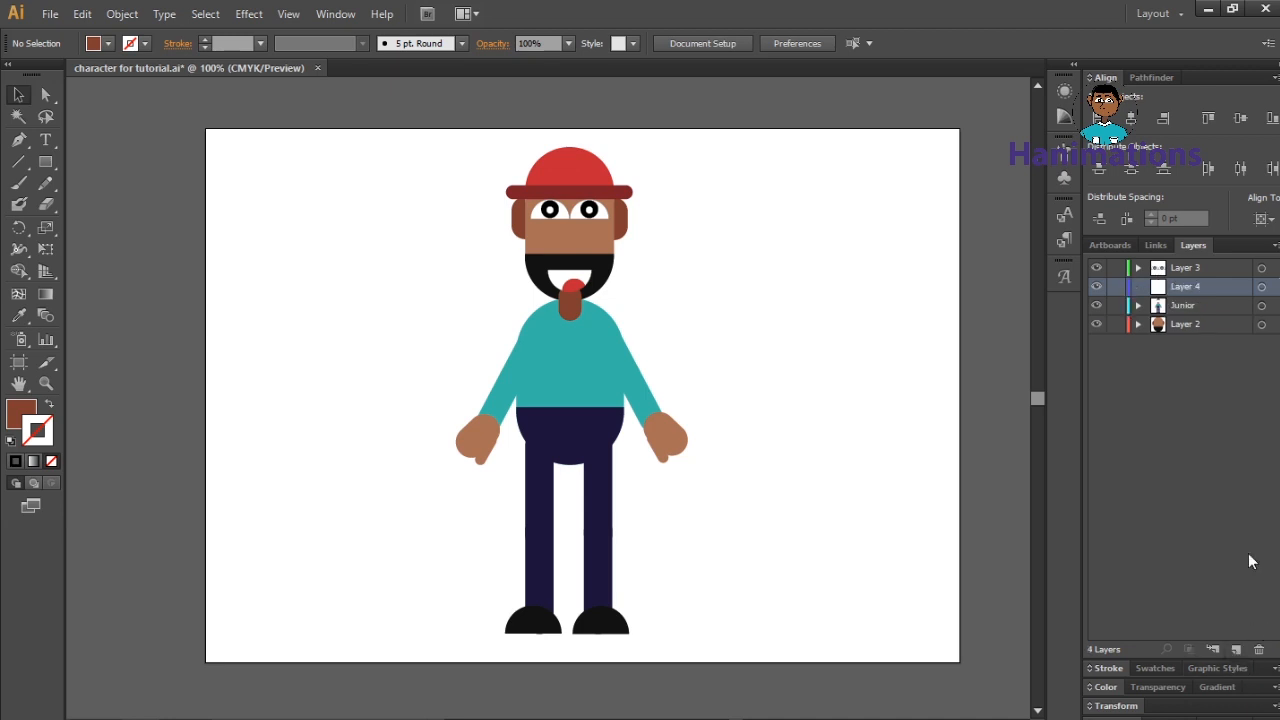
pyautogui.click(1262, 287)
pyautogui.hotkey('ctrl', 'f')
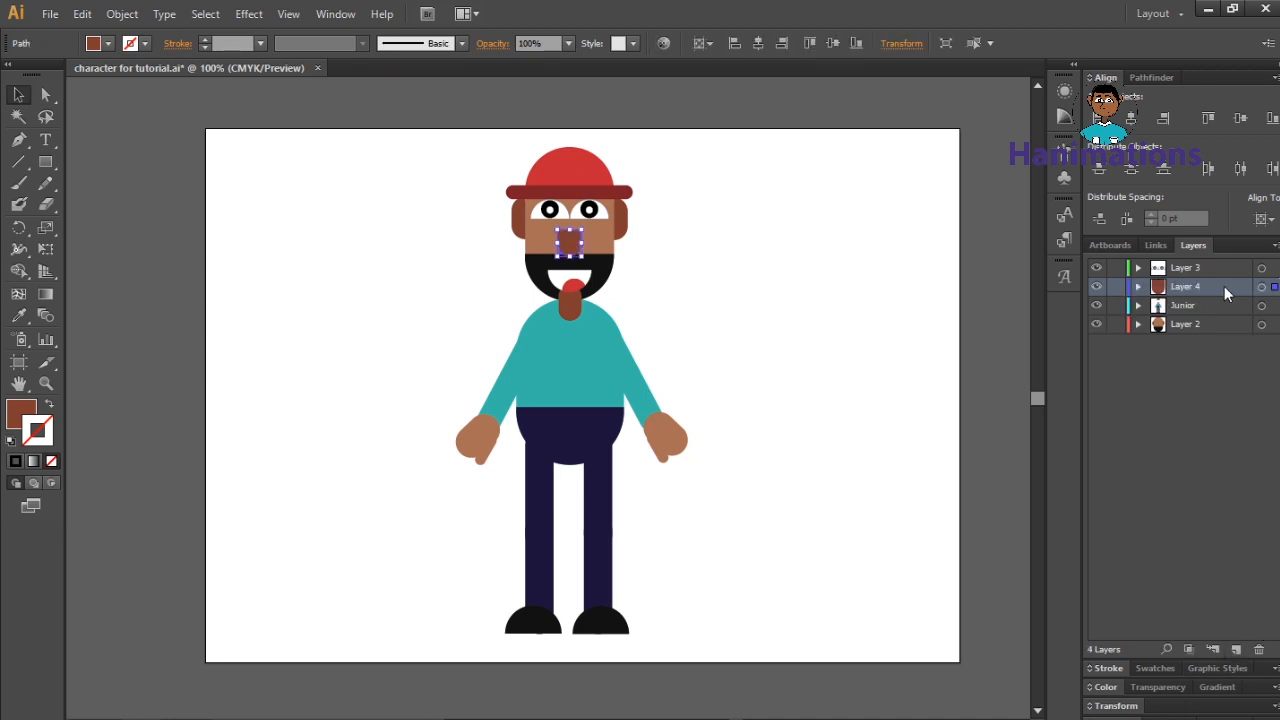
# - Cut the mouth group out of Junior and paste it in front at its original position on a new layer directly above Junior
pyautogui.click(585, 284)
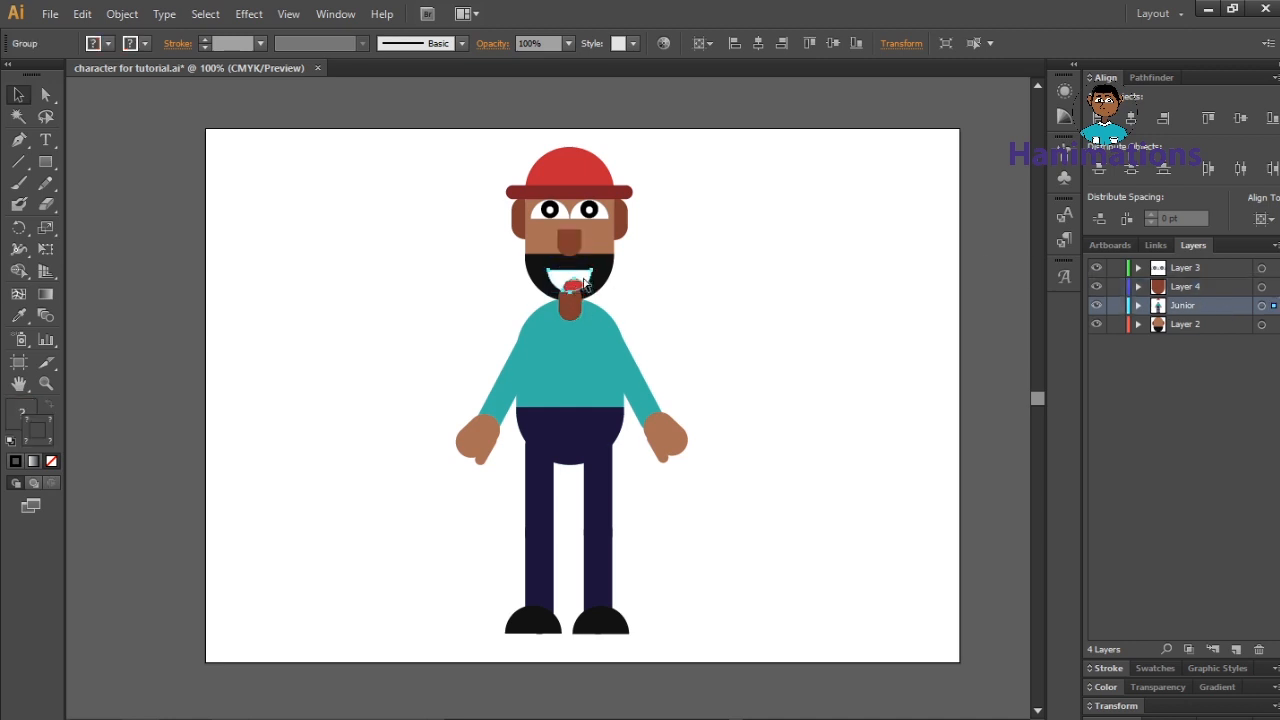
pyautogui.hotkey('ctrl', 'x')
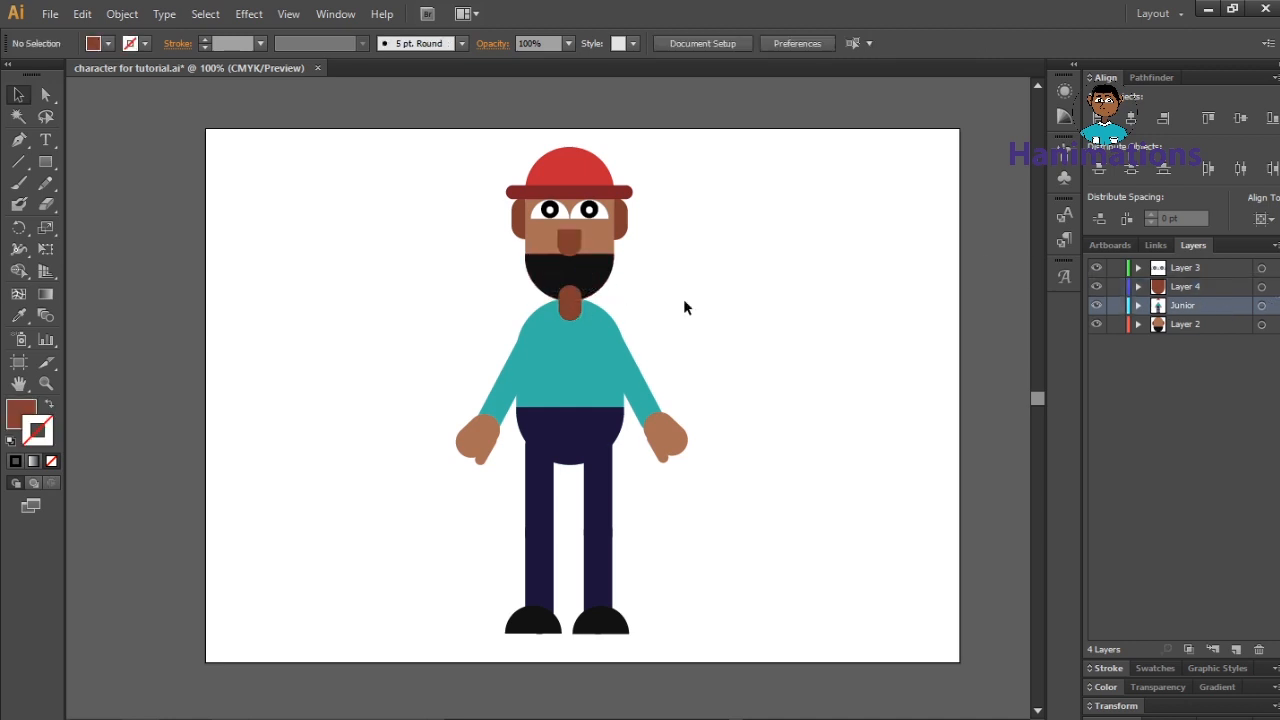
pyautogui.click(1236, 649)
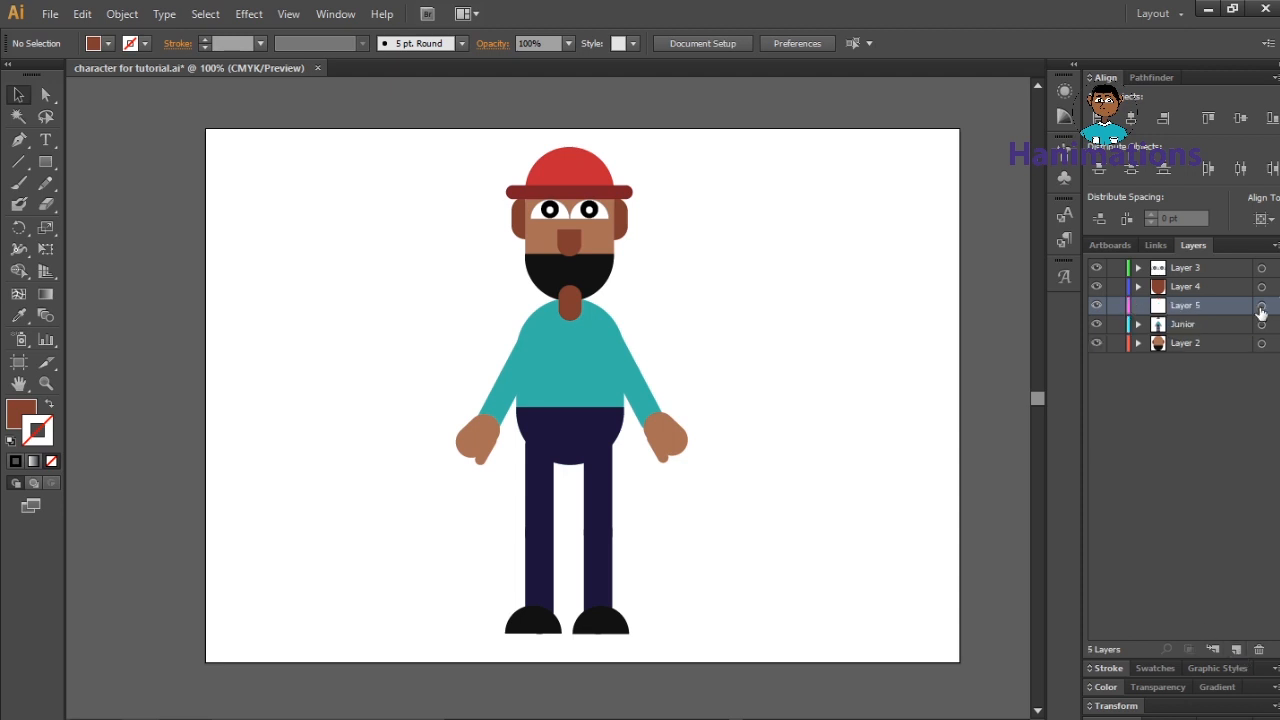
pyautogui.hotkey('ctrl', 'f')
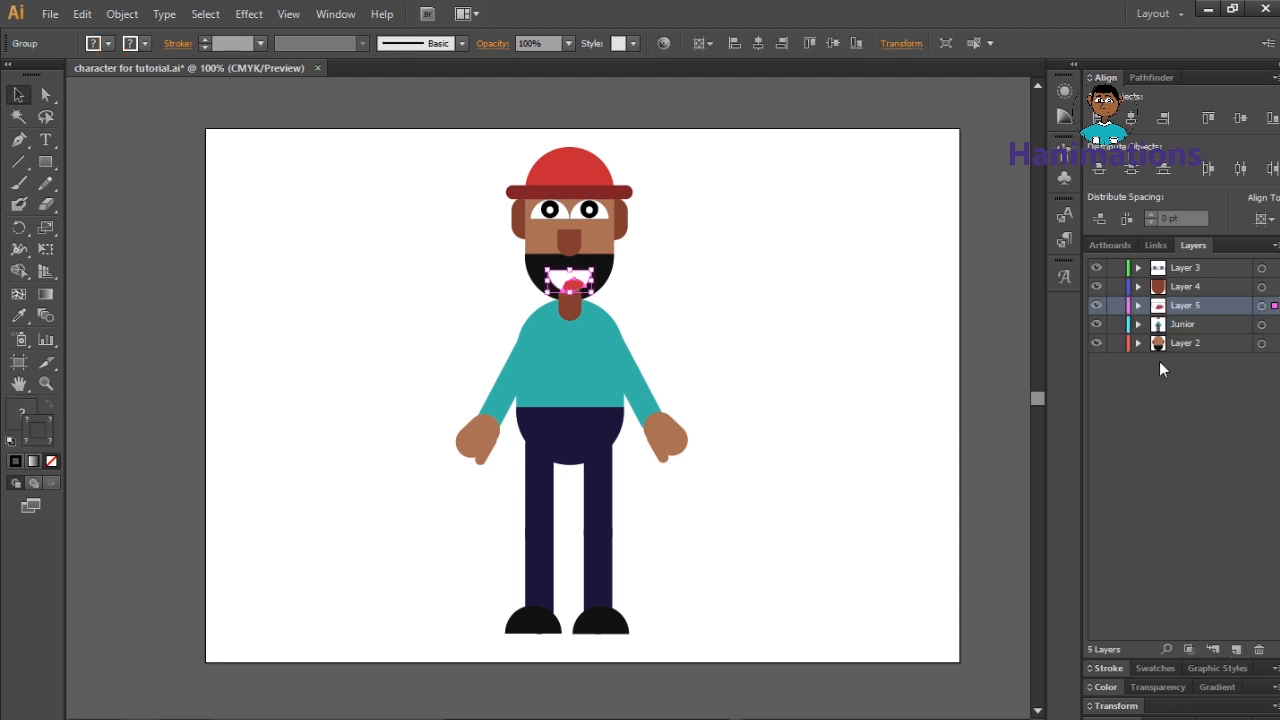
# - Cut the brown neck shape out of Junior and paste it in place on its own new layer directly above Junior
pyautogui.click(575, 307)
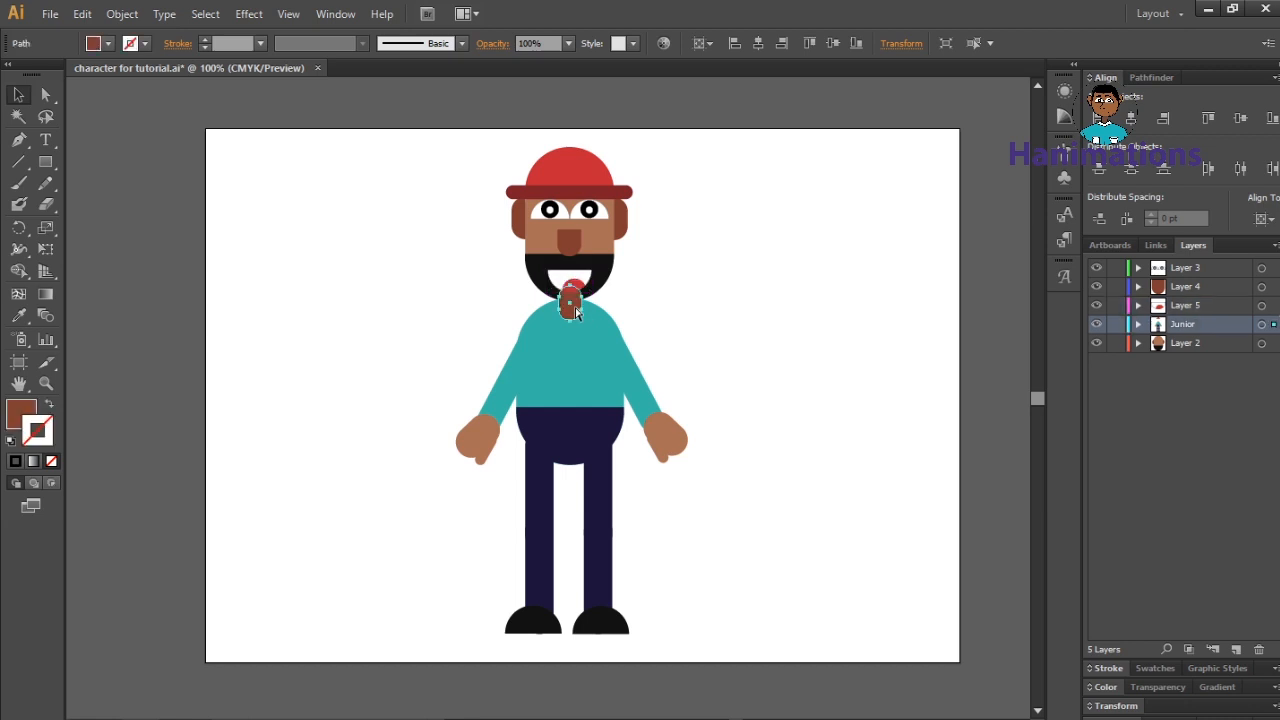
pyautogui.press('Delete')
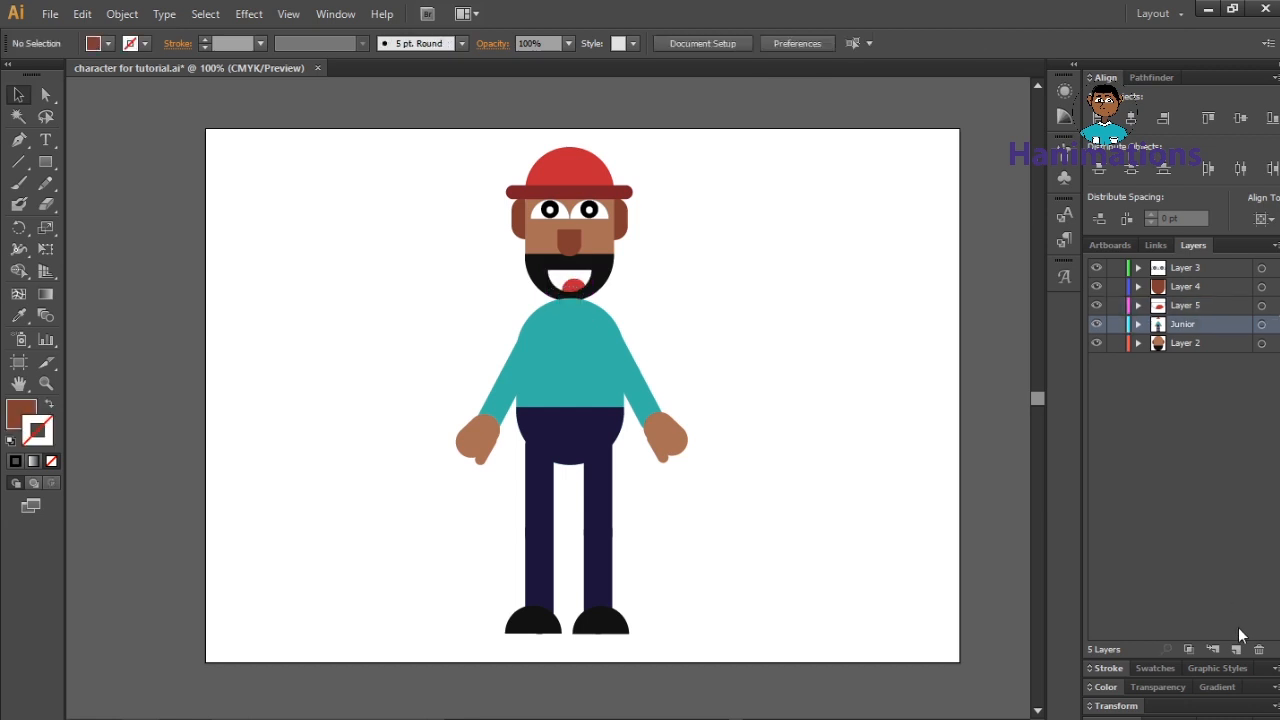
pyautogui.click(1236, 649)
pyautogui.click(1260, 325)
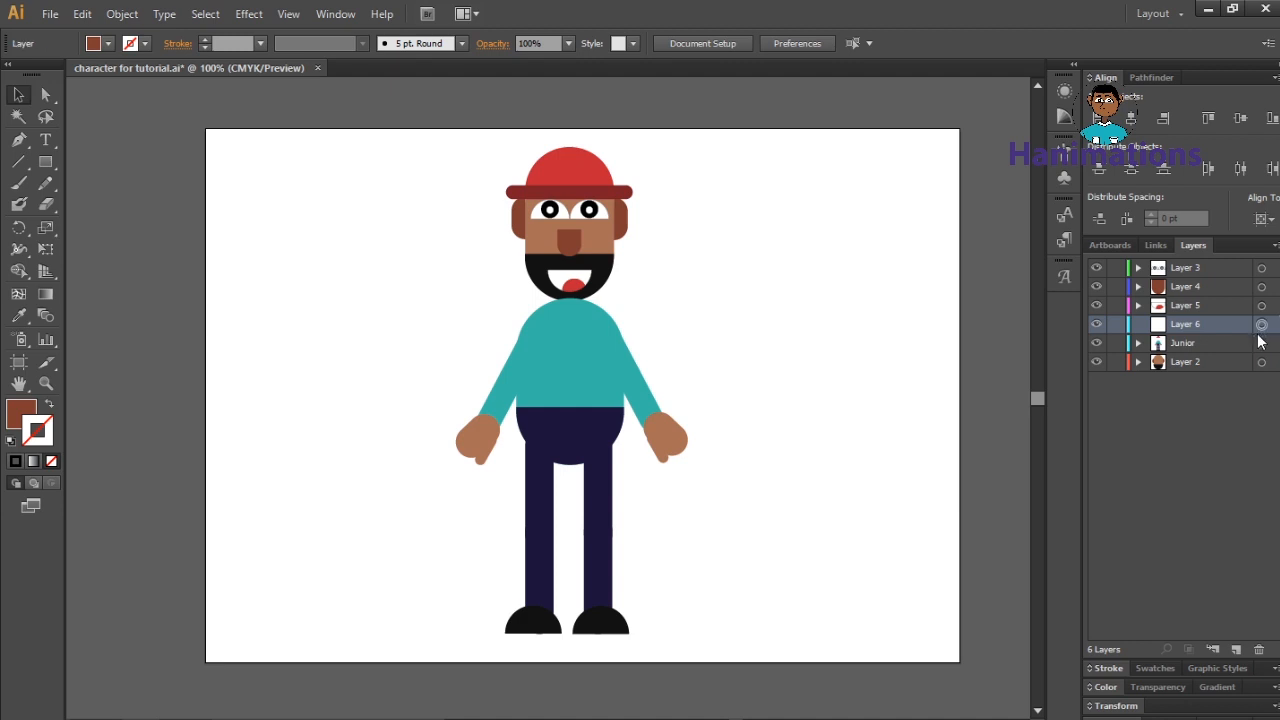
pyautogui.hotkey('ctrl', 'f')
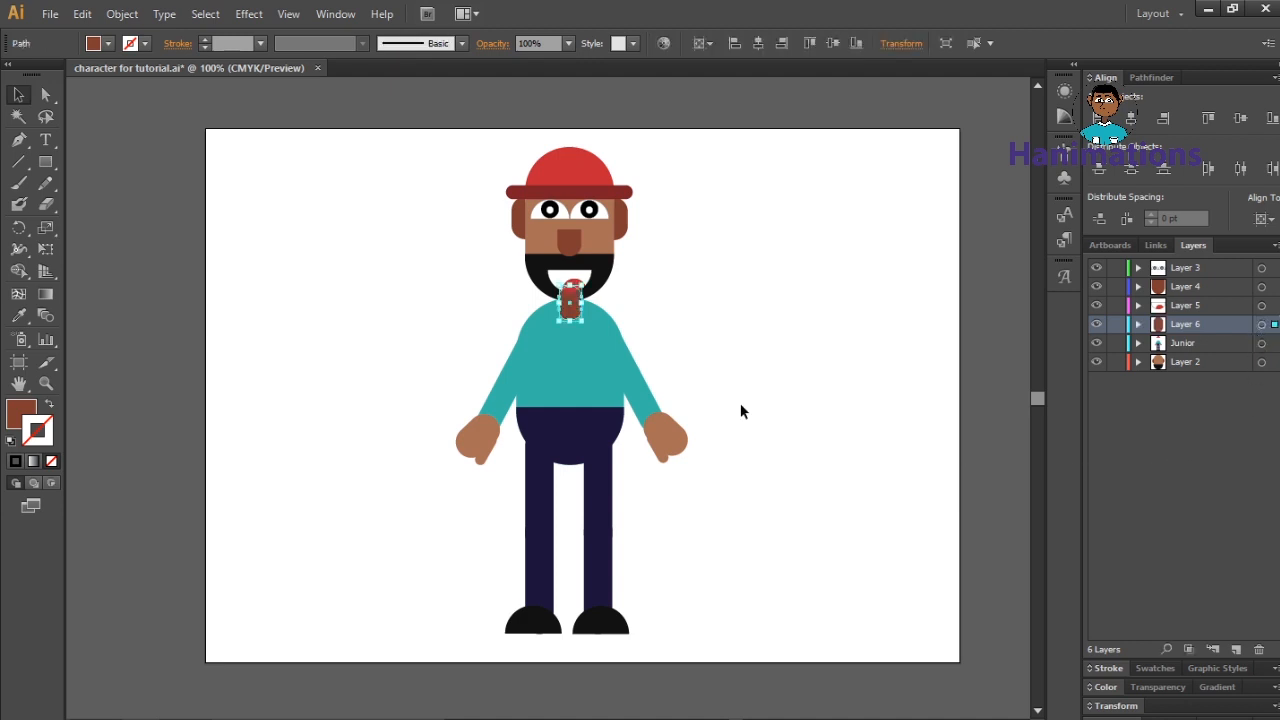
# - Transfer the teal torso from Junior in place onto its own new layer and move that layer beneath Junior
pyautogui.click(529, 348)
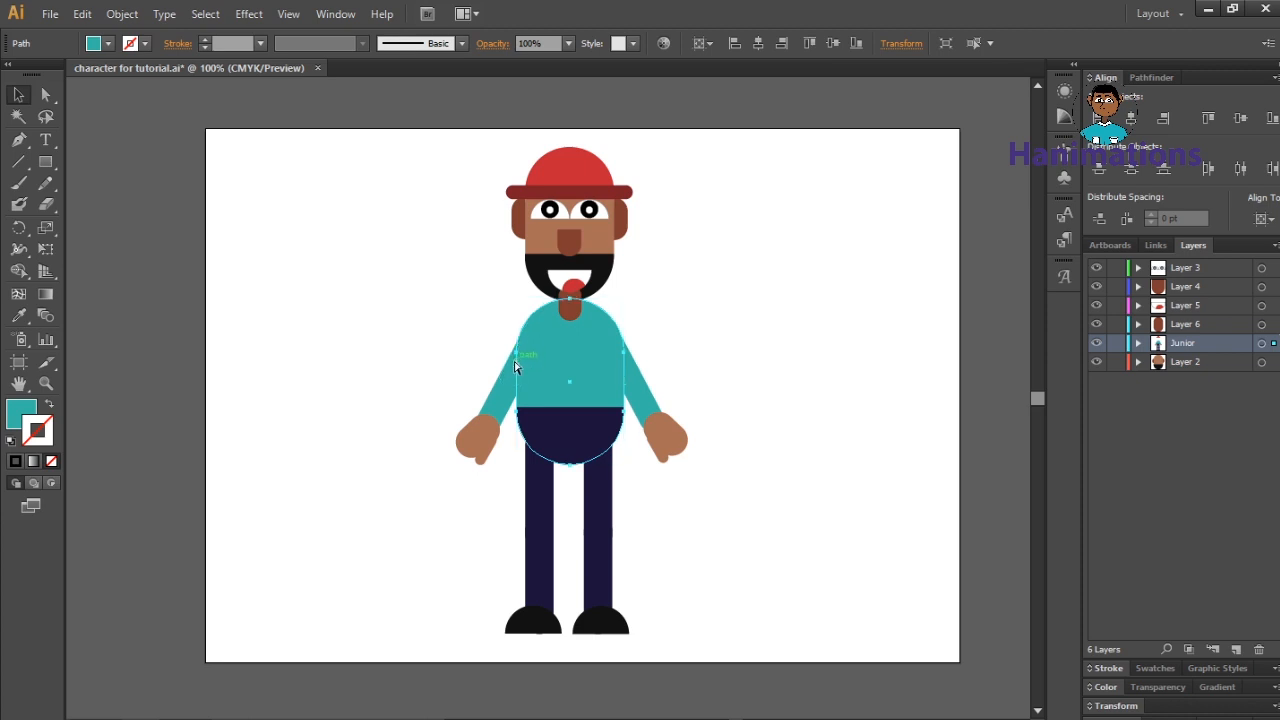
pyautogui.press('Delete')
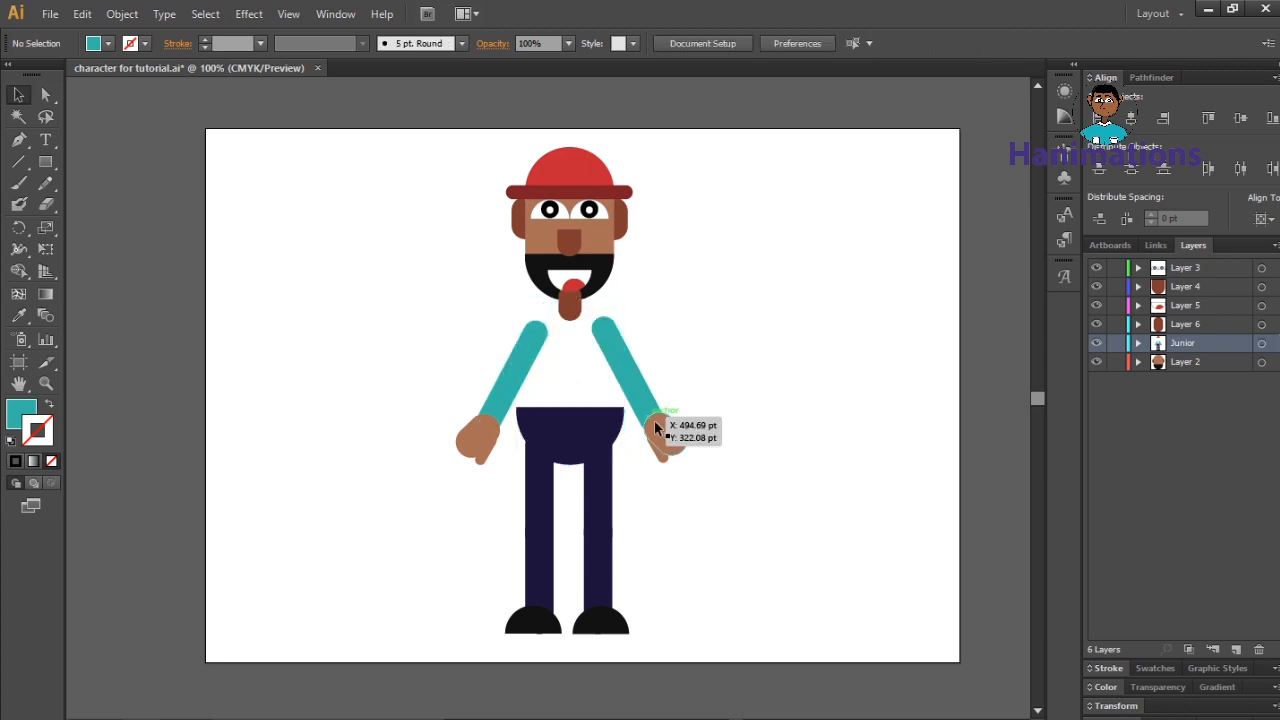
pyautogui.click(1236, 649)
pyautogui.click(1262, 344)
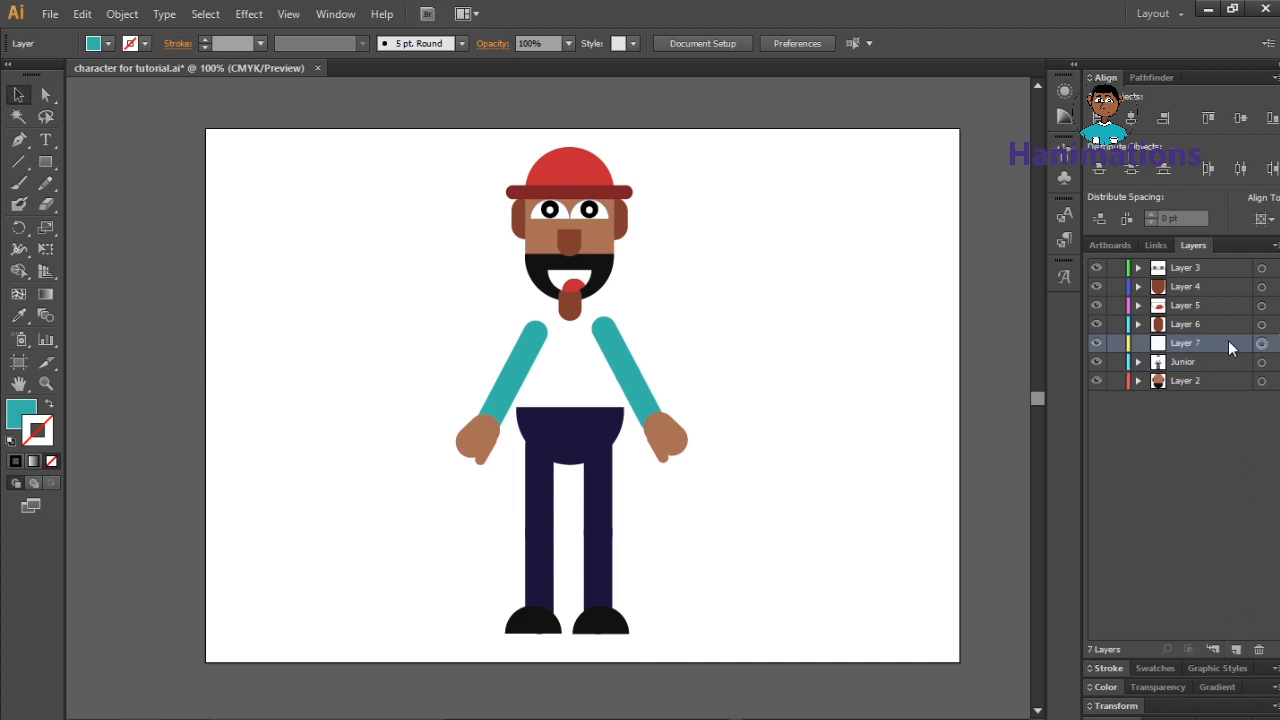
pyautogui.hotkey('ctrl', 'f')
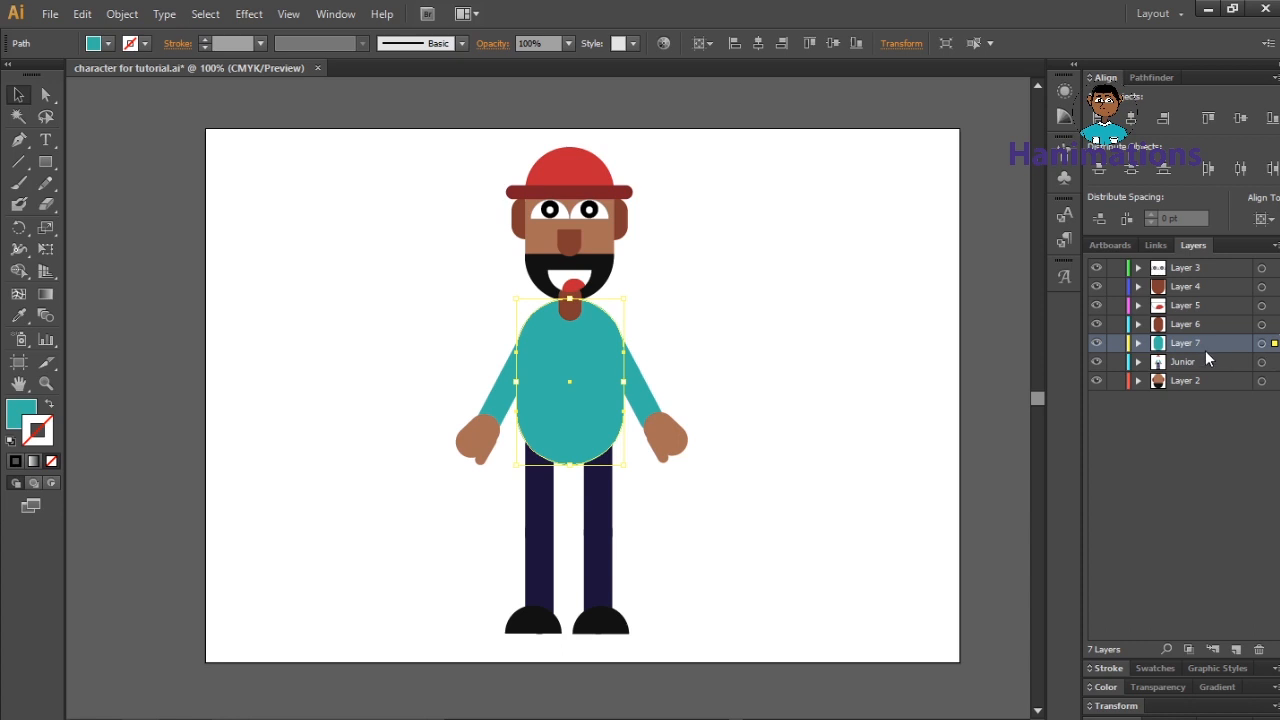
pyautogui.moveTo(1204, 345); pyautogui.dragTo(1204, 372)
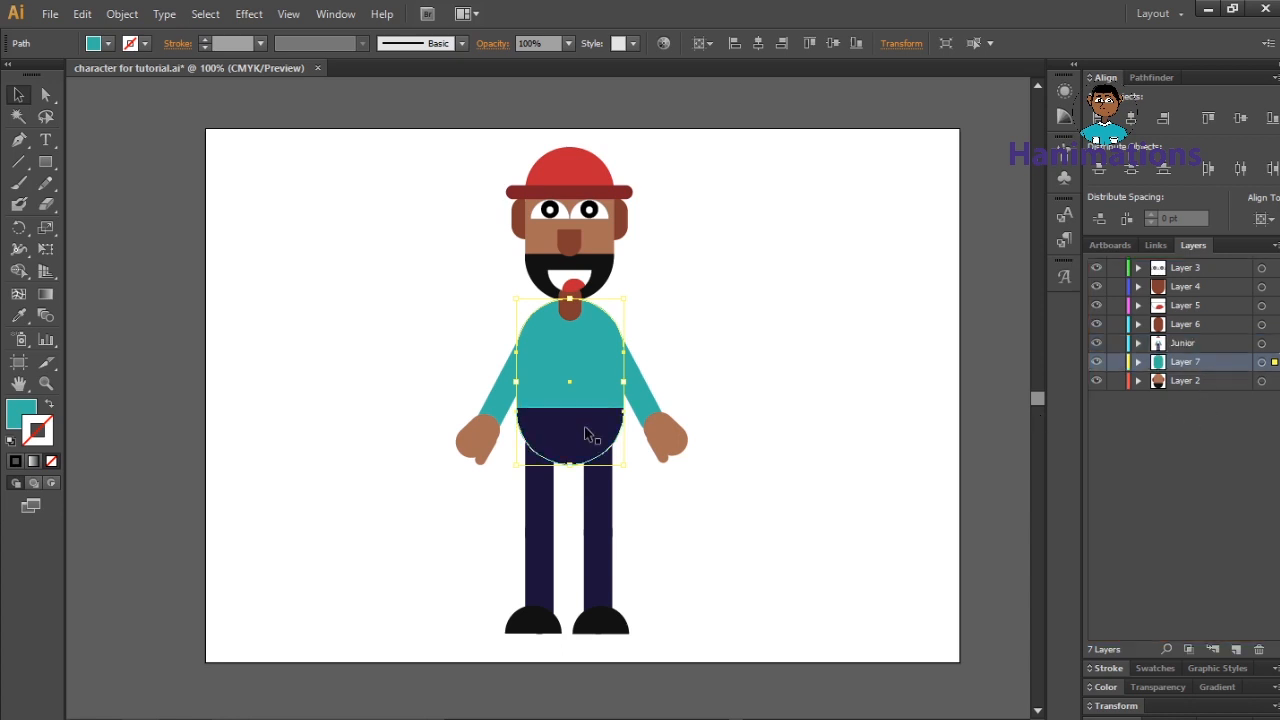
# - Cut the upper section of the character's right-hand-side arm out of Junior and paste it in place on a new layer above Junior
pyautogui.click(619, 351)
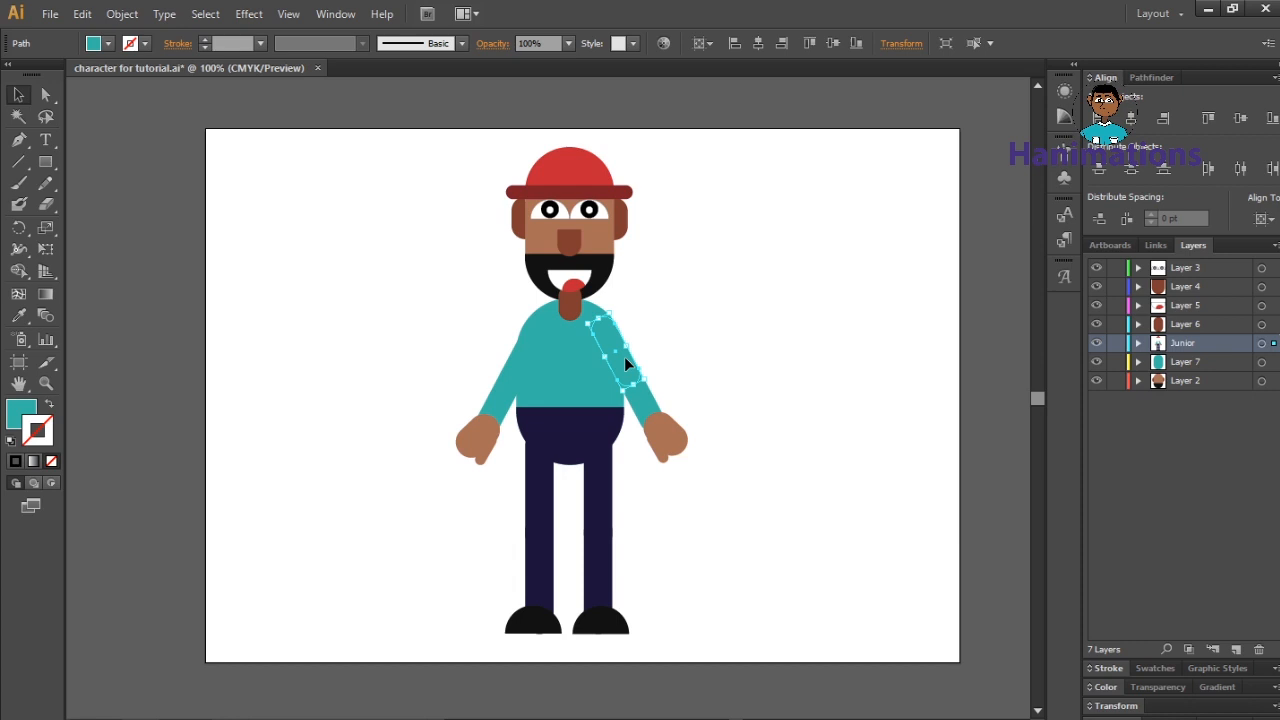
pyautogui.hotkey('ctrl', 'shift', 'a')
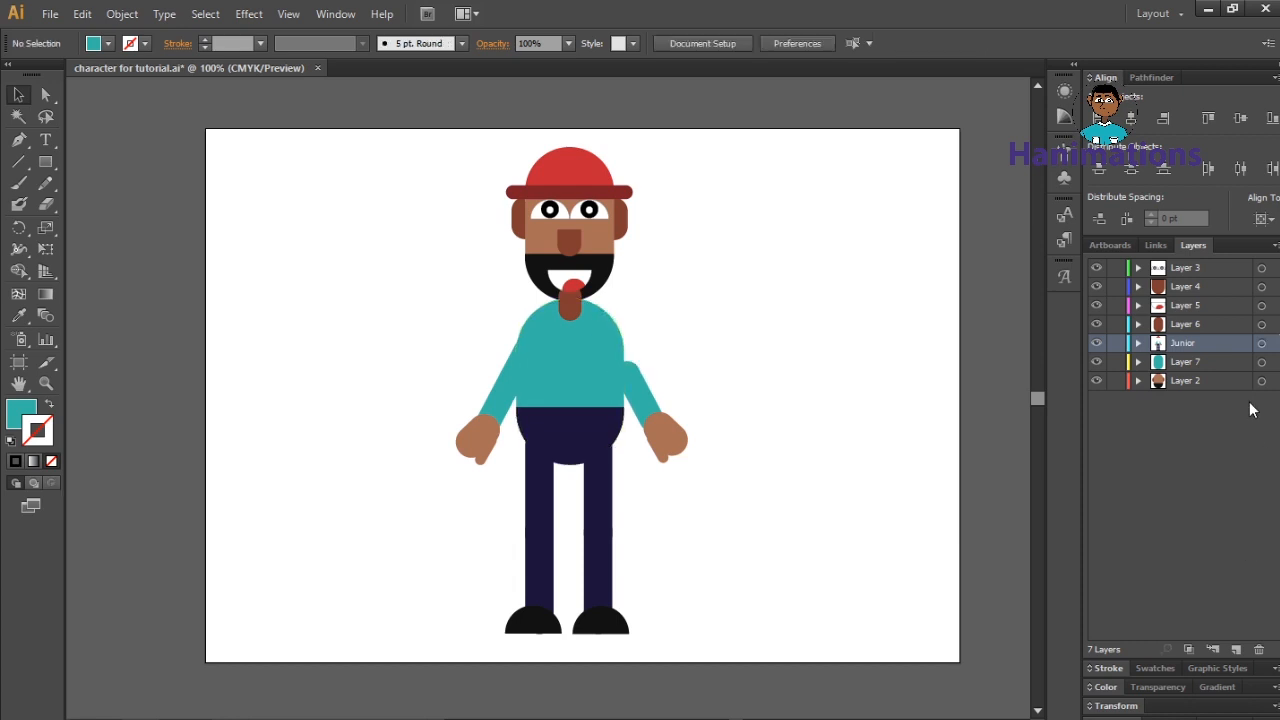
pyautogui.click(1237, 650)
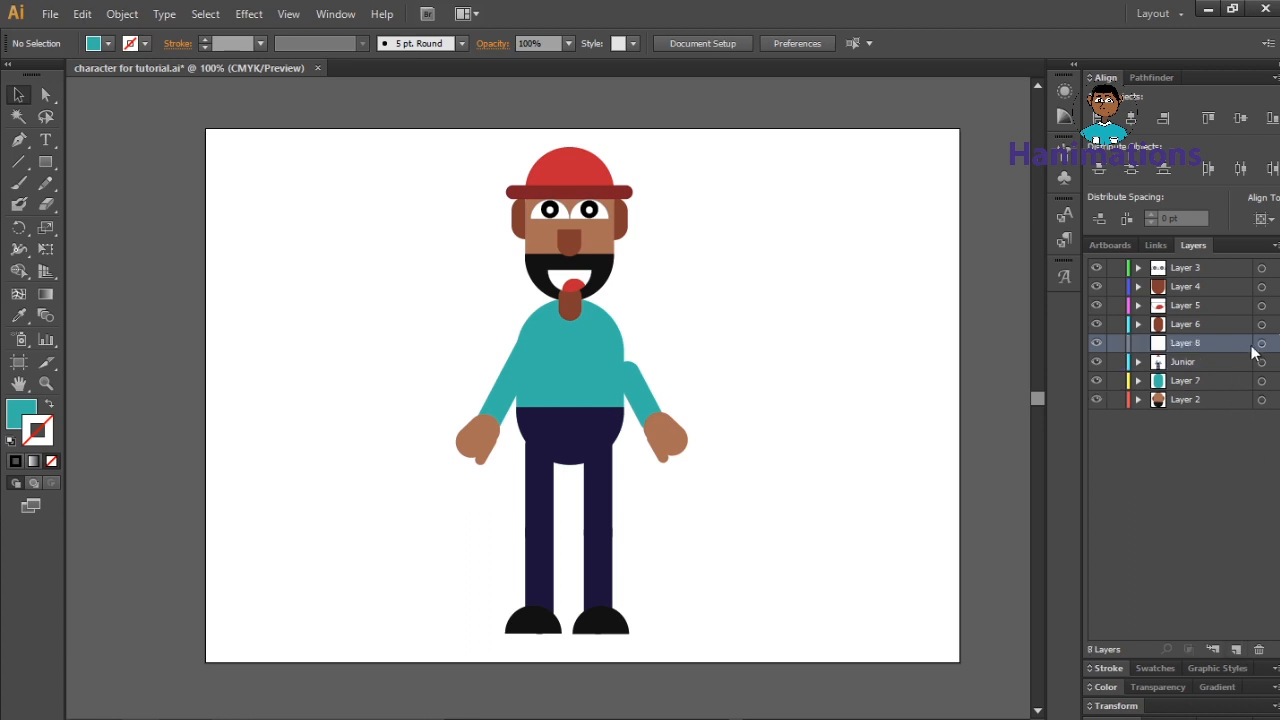
pyautogui.click(1261, 344)
pyautogui.hotkey('ctrl', 'f')
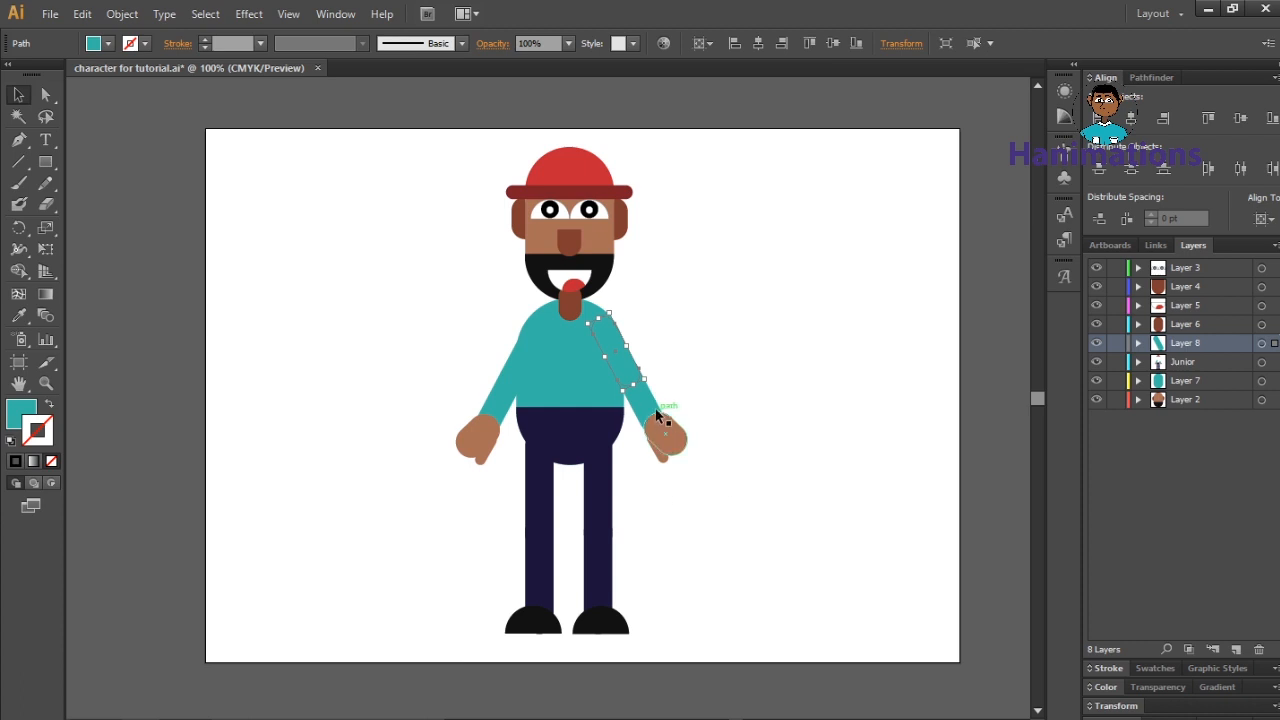
# - Transfer the forearm on the same side from Junior onto a separate new layer above Junior, keeping its original position
pyautogui.click(648, 407)
pyautogui.press('Delete')
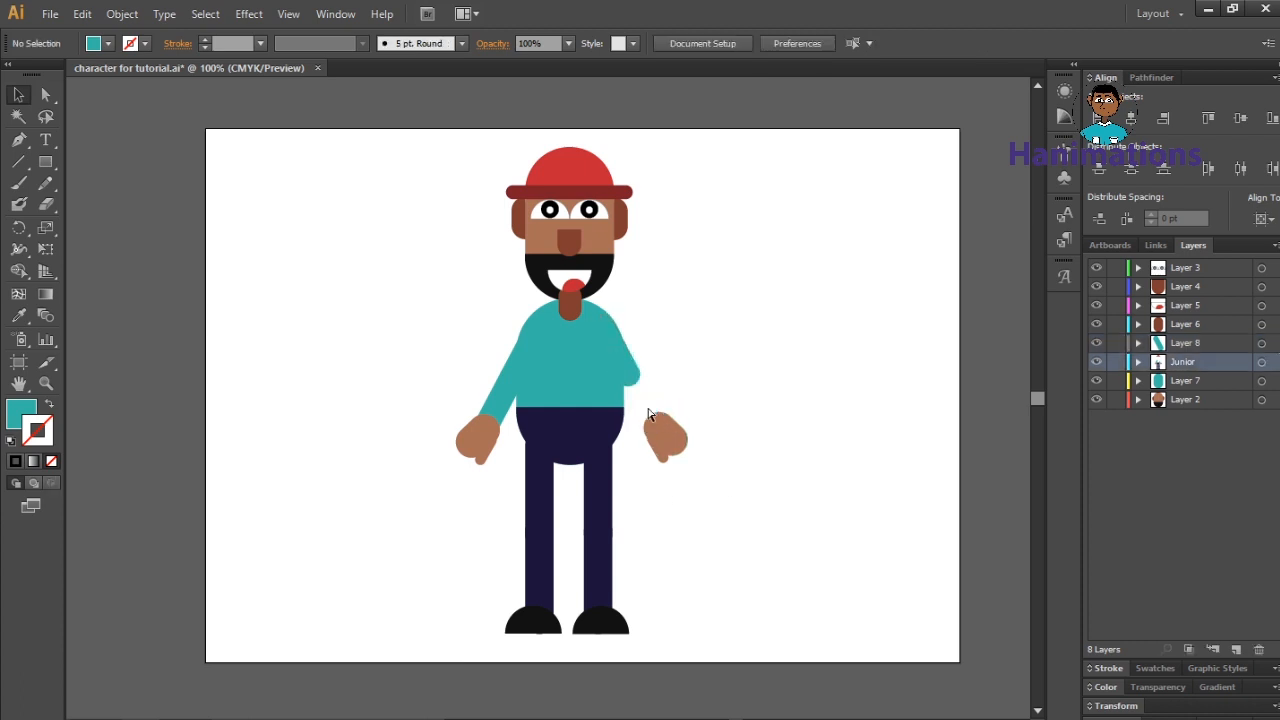
pyautogui.click(1236, 649)
pyautogui.click(1261, 362)
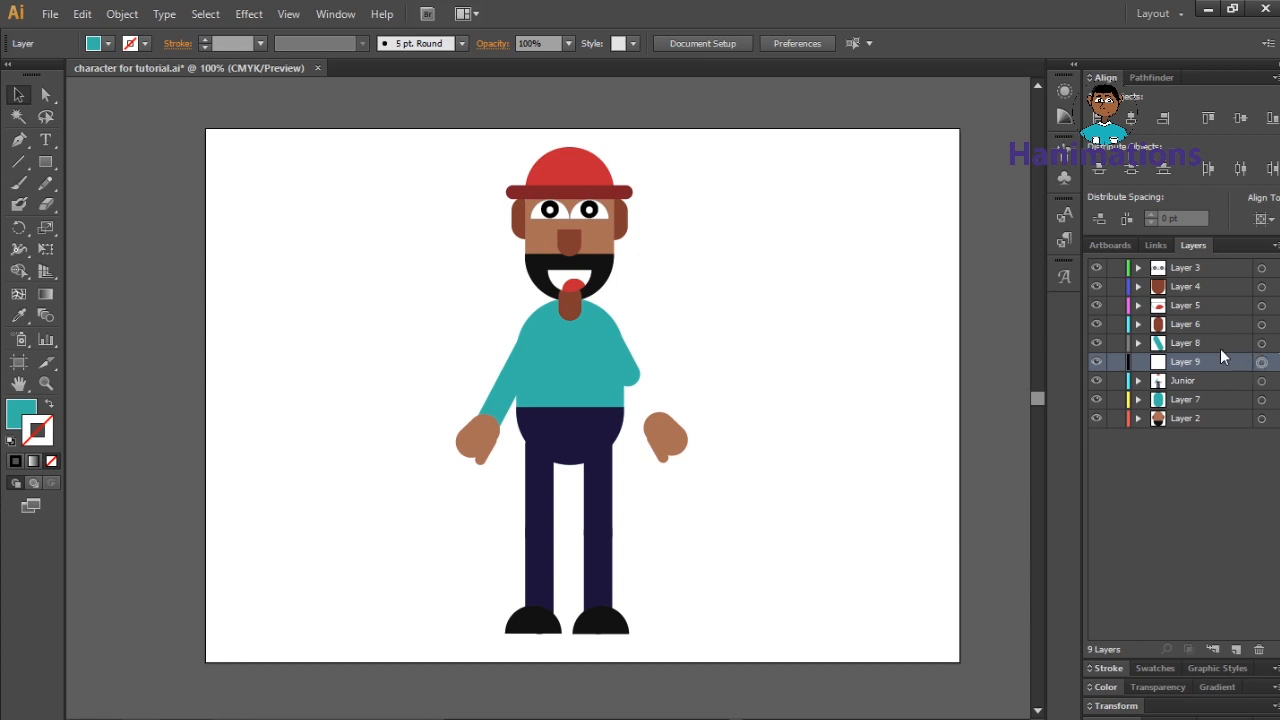
pyautogui.hotkey('ctrl', 'f')
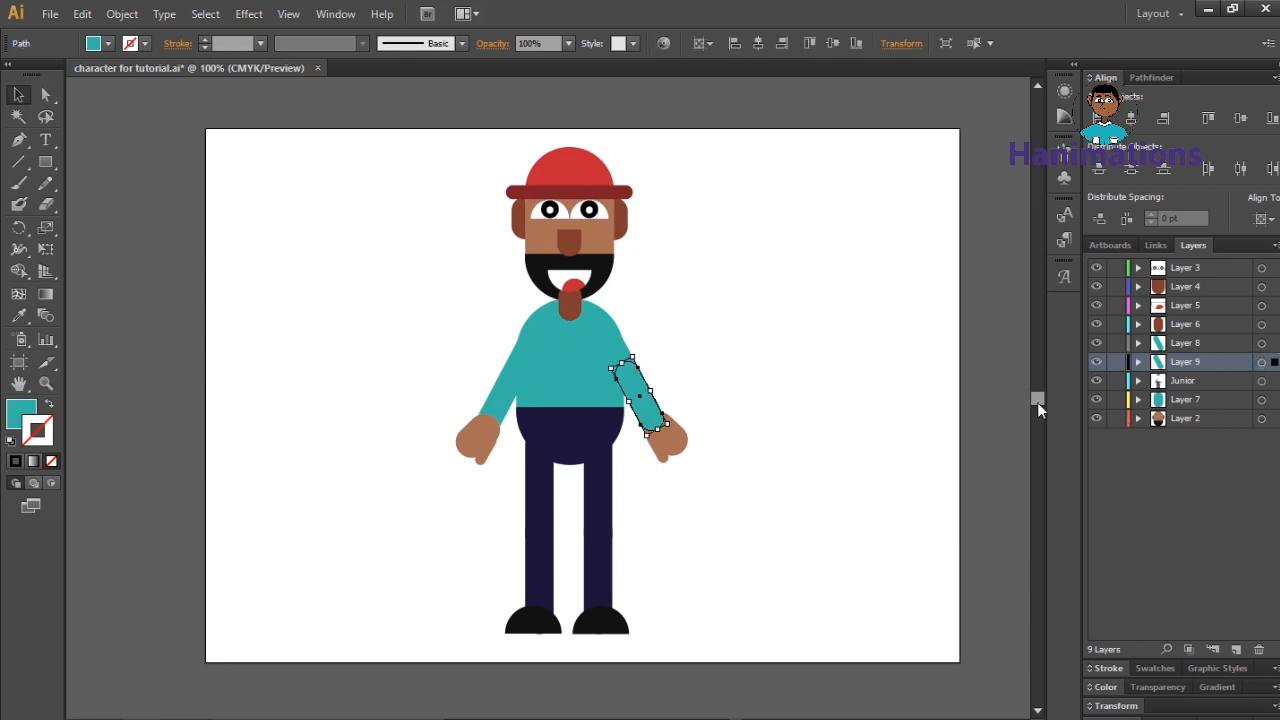
# - Cut the hand of that arm, including its thumb, out of Junior and paste it in place on a new layer above Junior
pyautogui.moveTo(653, 462); pyautogui.dragTo(653, 462)
pyautogui.press('Delete')
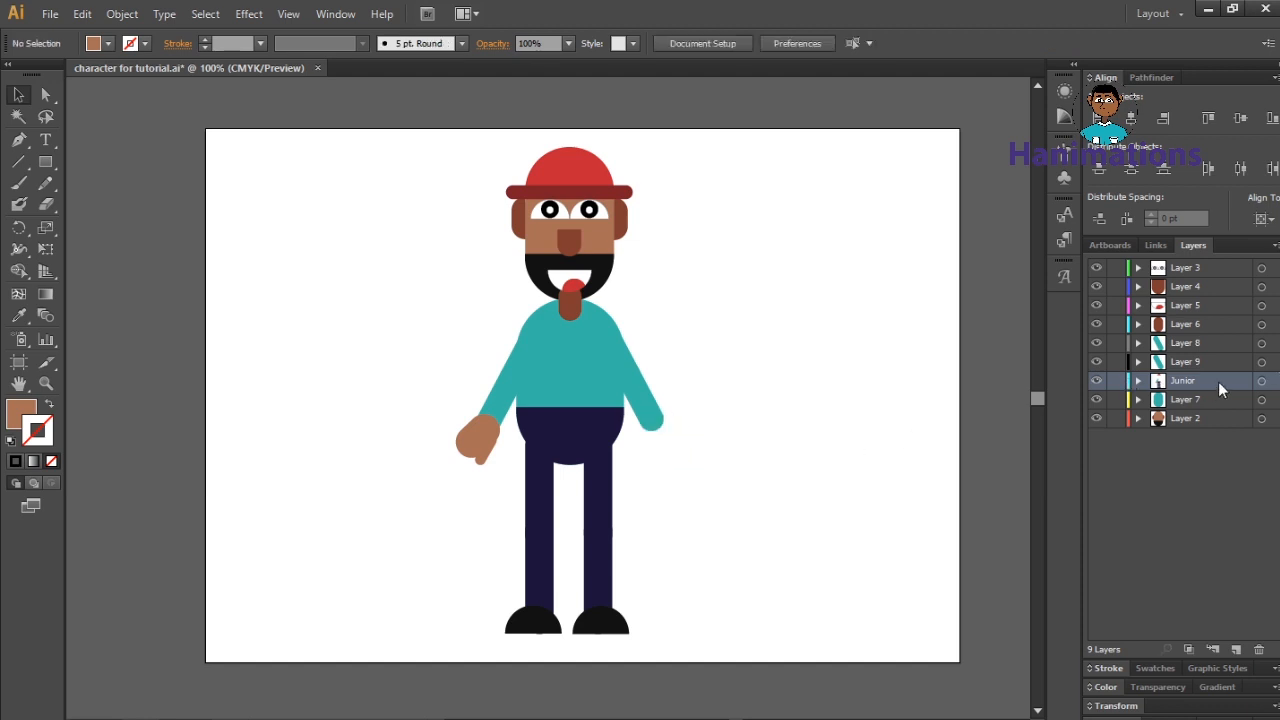
pyautogui.click(1236, 650)
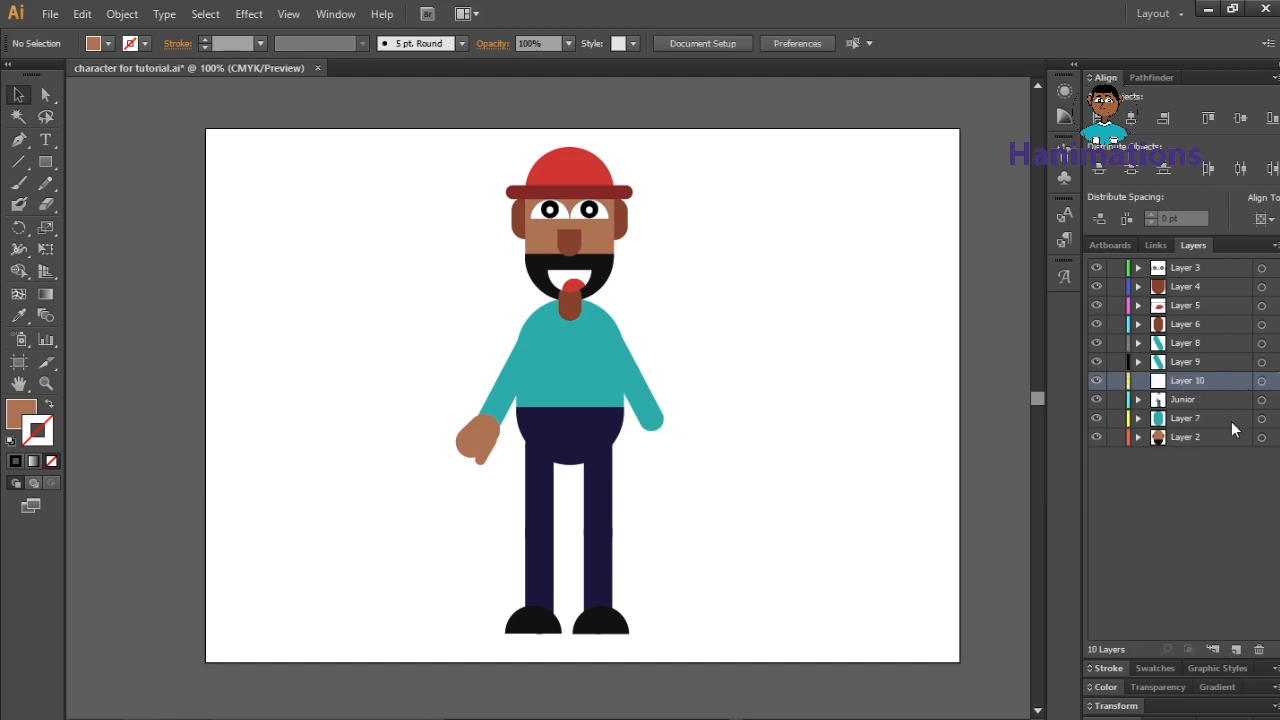
pyautogui.click(1262, 383)
pyautogui.hotkey('ctrl', 'f')
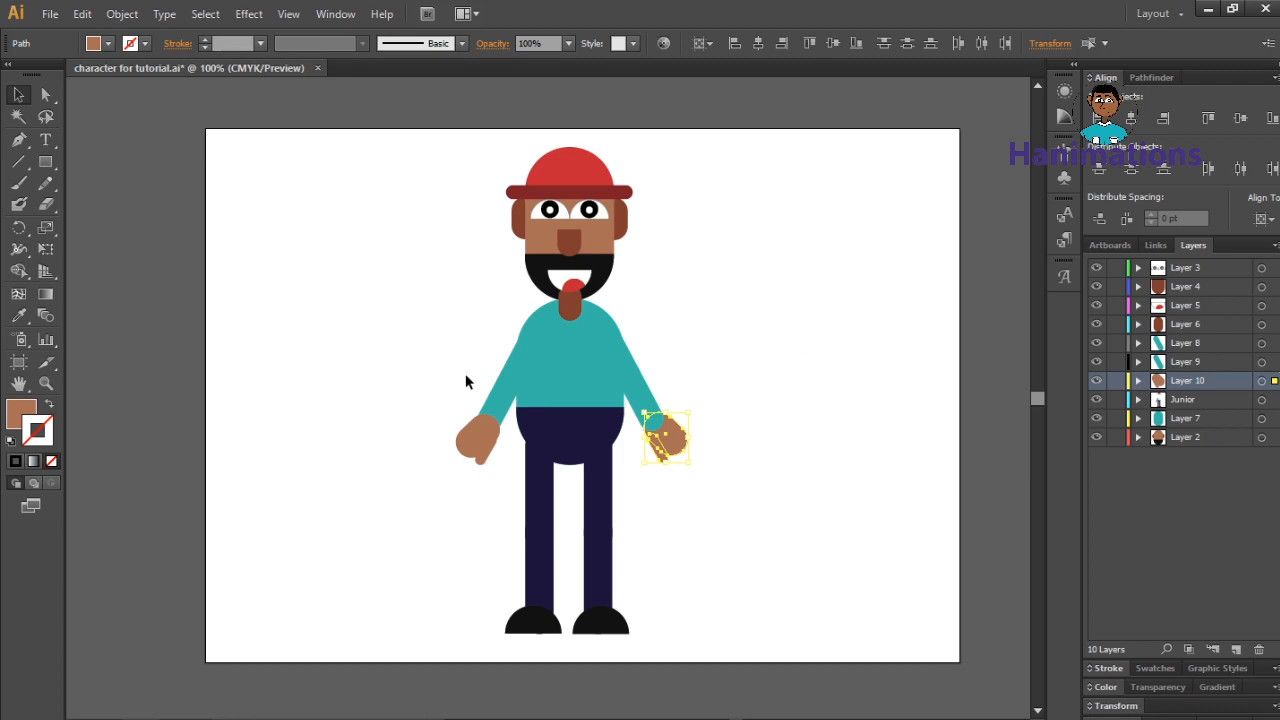
# - Cut the opposite arm's upper section out of Junior and paste it in place on its own new layer above Junior
pyautogui.click(511, 351)
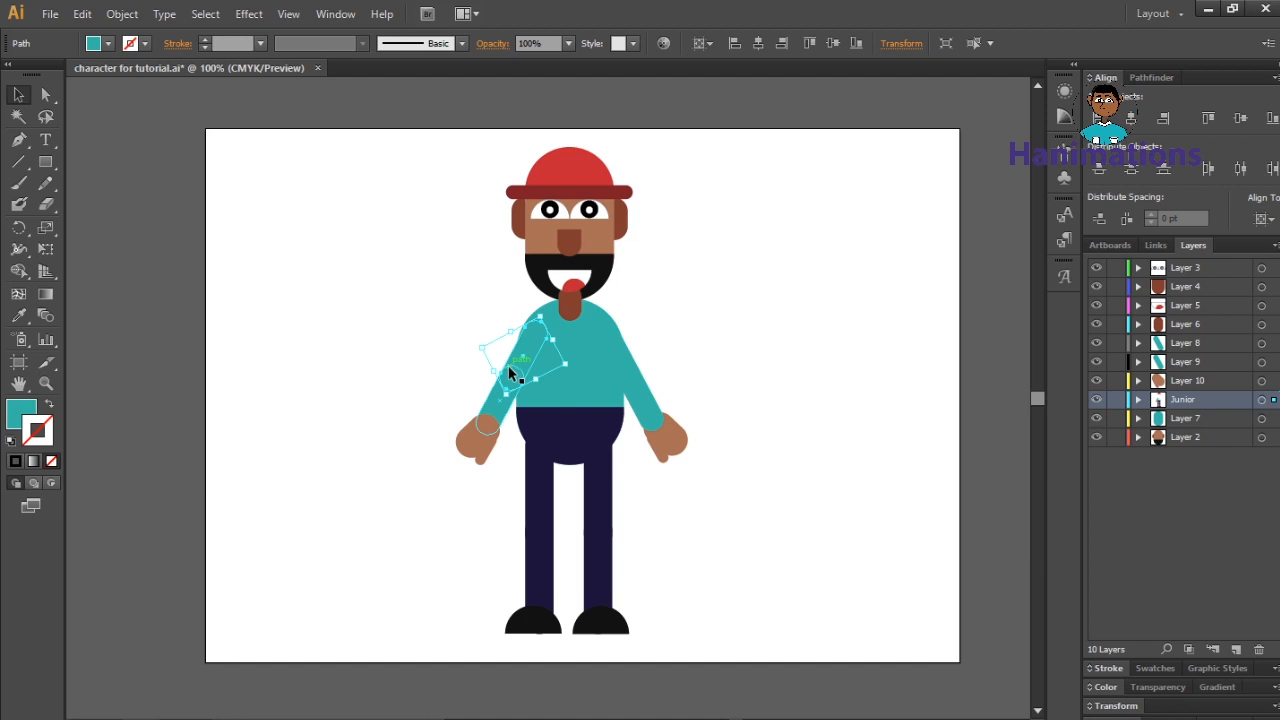
pyautogui.click(852, 374)
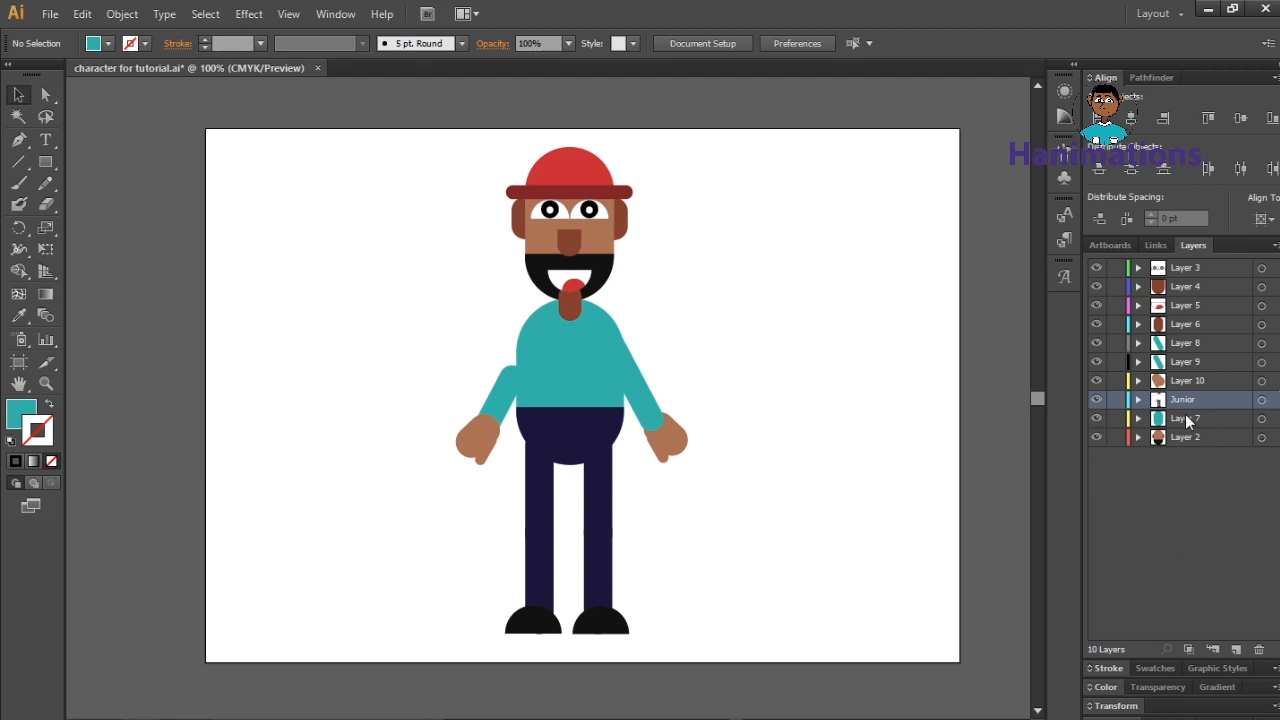
pyautogui.click(1236, 650)
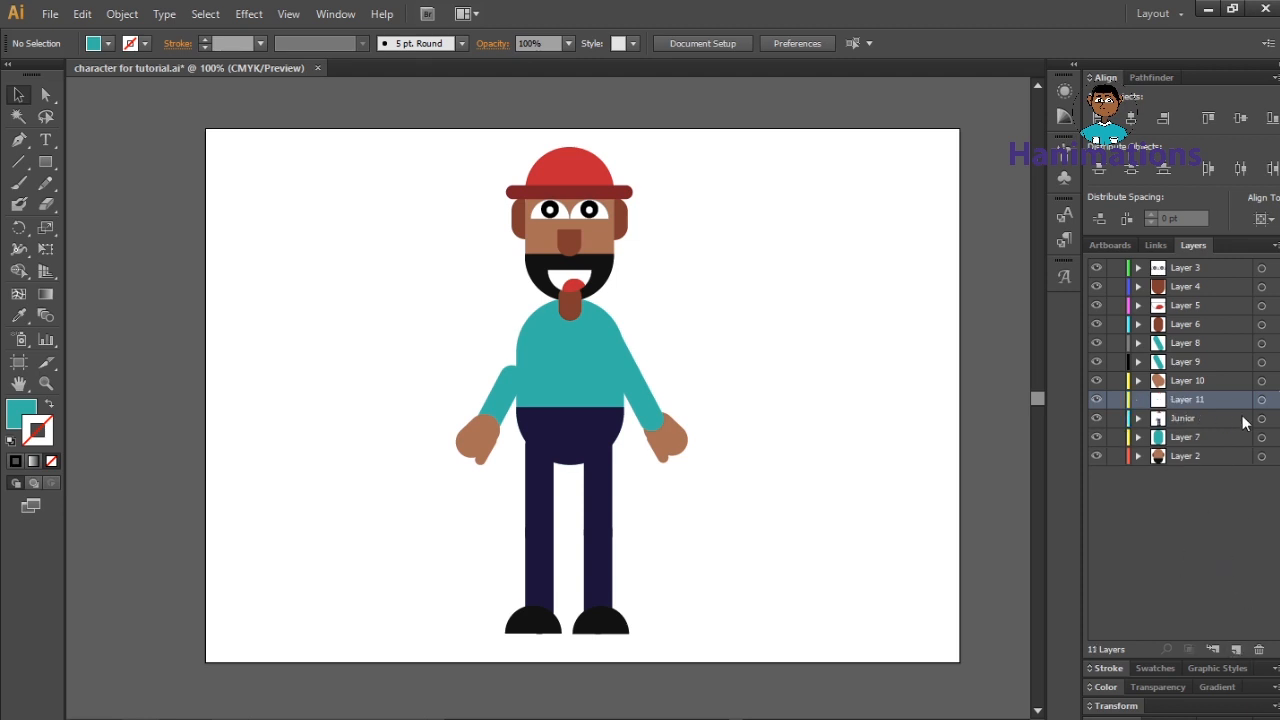
pyautogui.hotkey('ctrl', 'f')
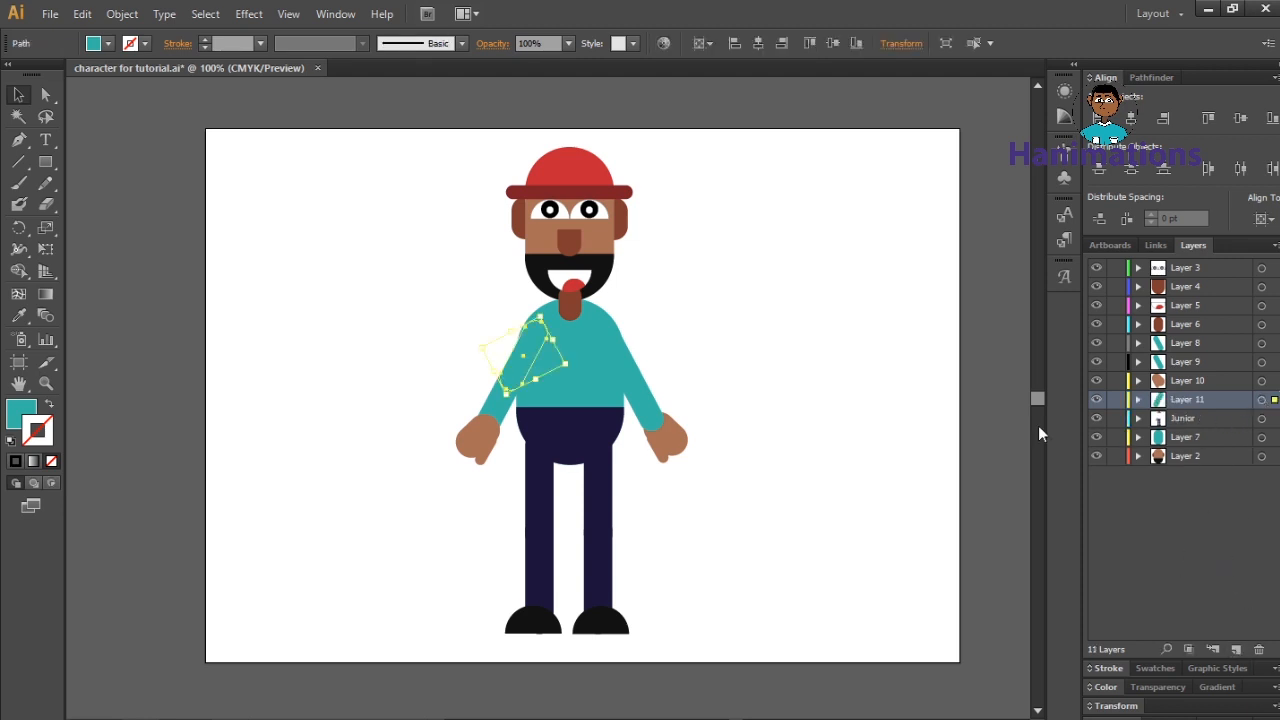
# - Cut the left-hand-side forearm out of Junior and paste it in place on a new layer above Layer 11
pyautogui.click(490, 408)
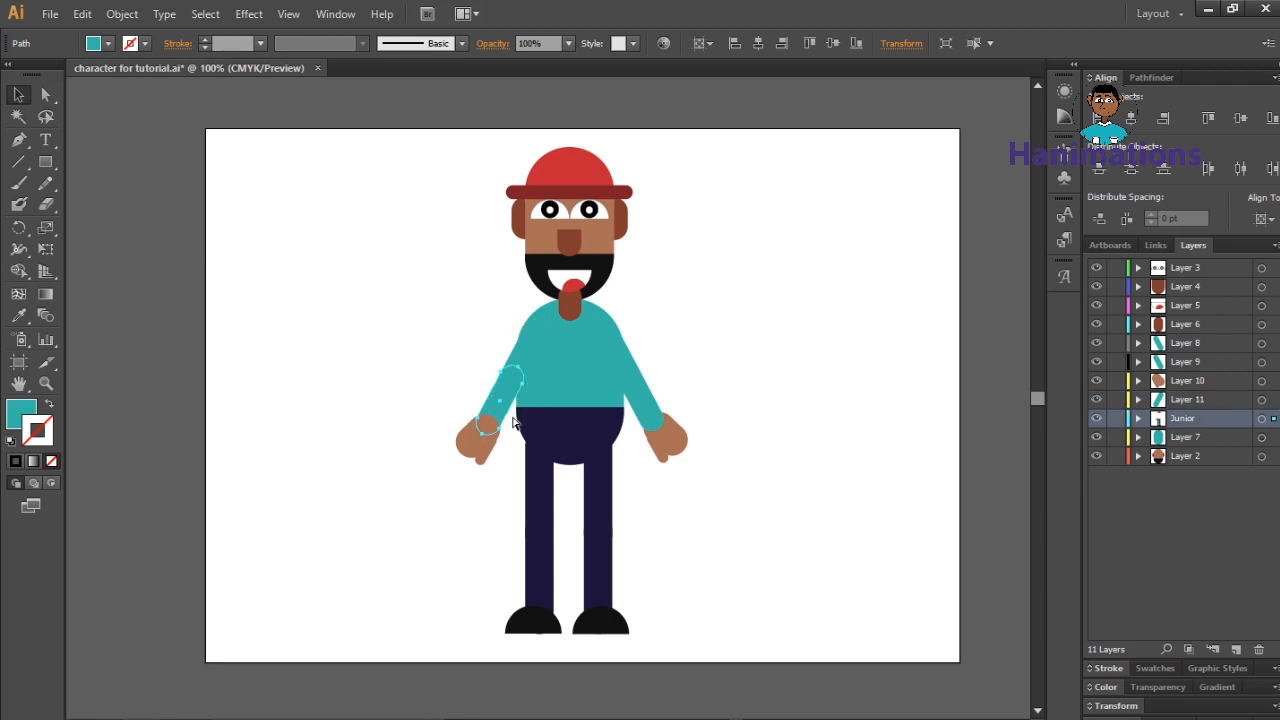
pyautogui.press('Delete')
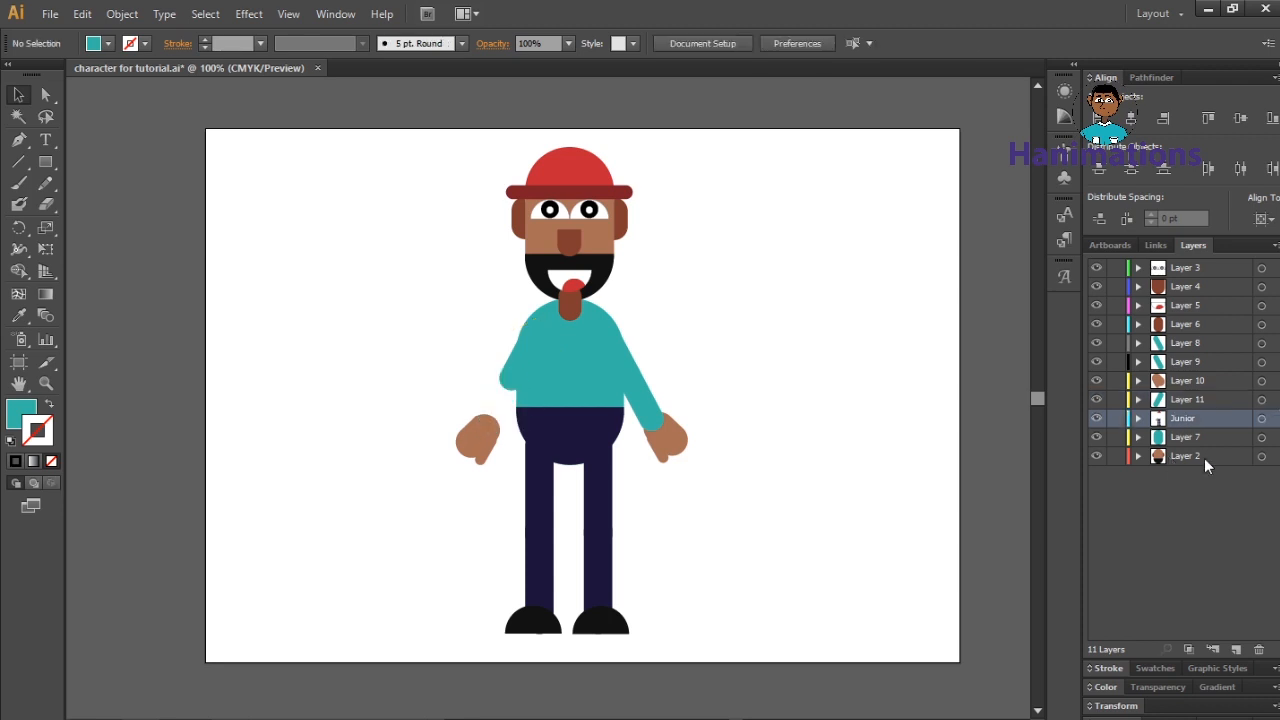
pyautogui.click(1261, 418)
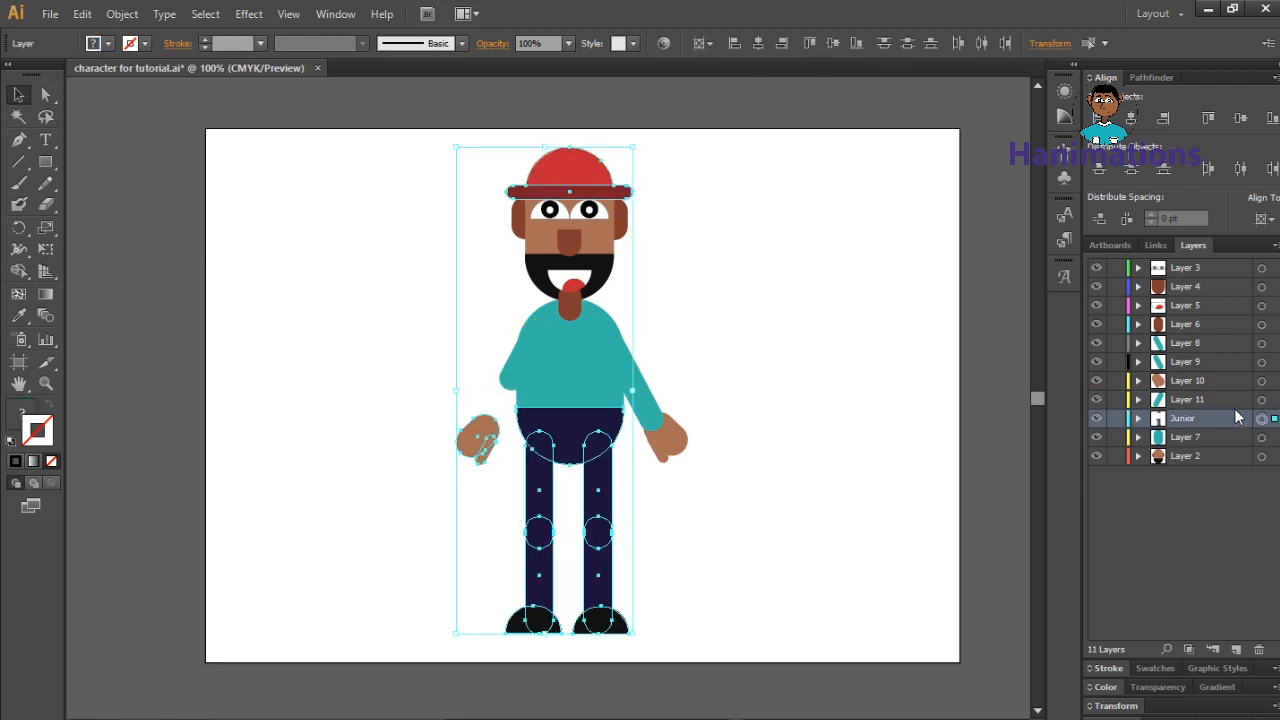
pyautogui.click(1201, 496)
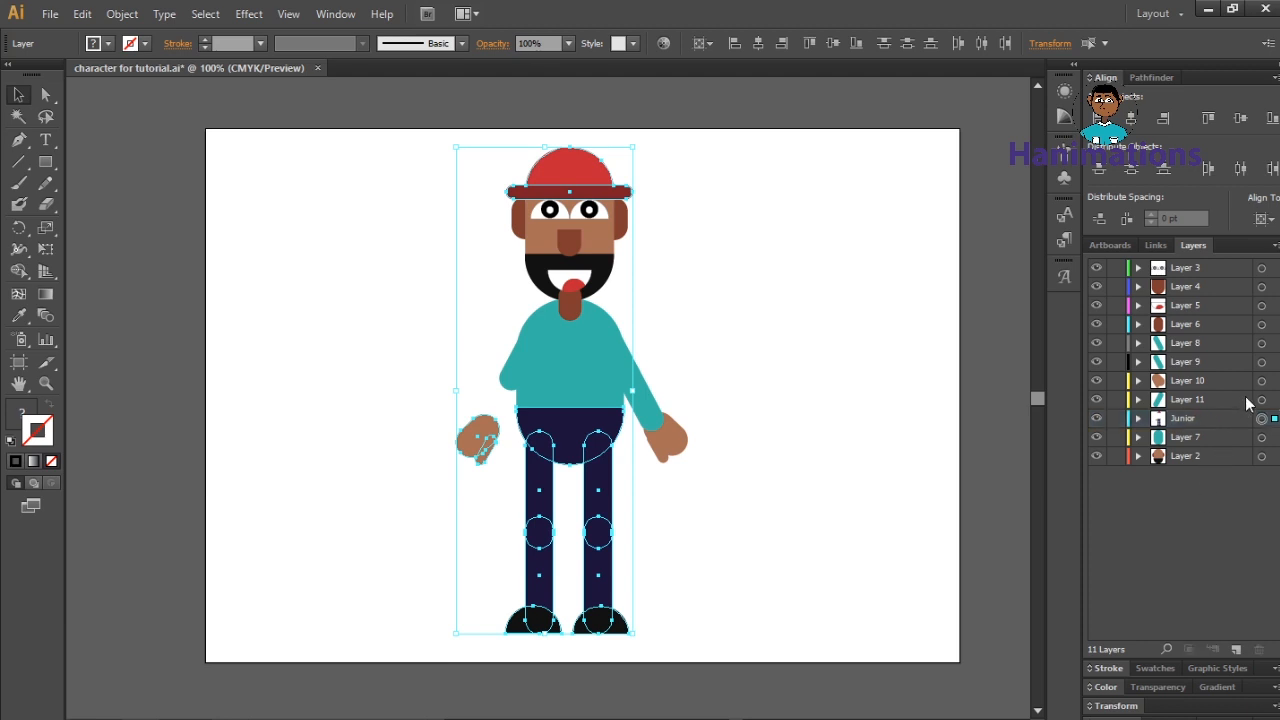
pyautogui.click(1249, 403)
pyautogui.click(1236, 649)
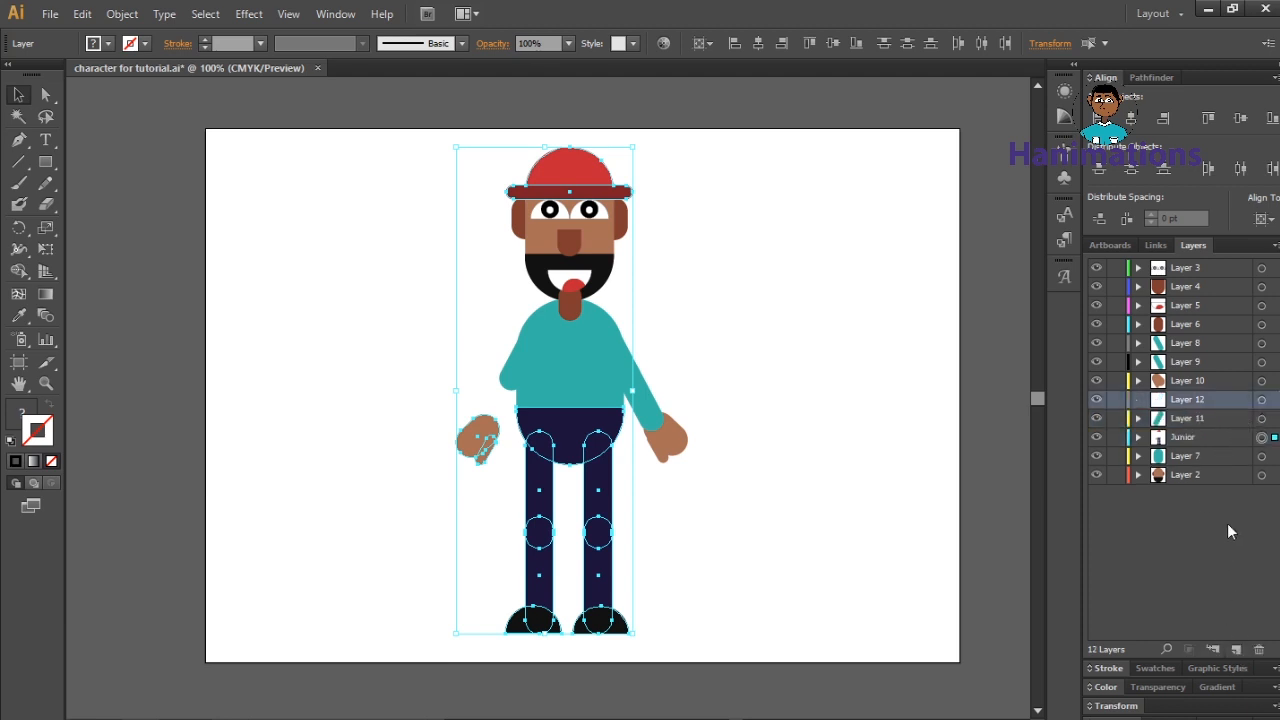
pyautogui.click(1261, 401)
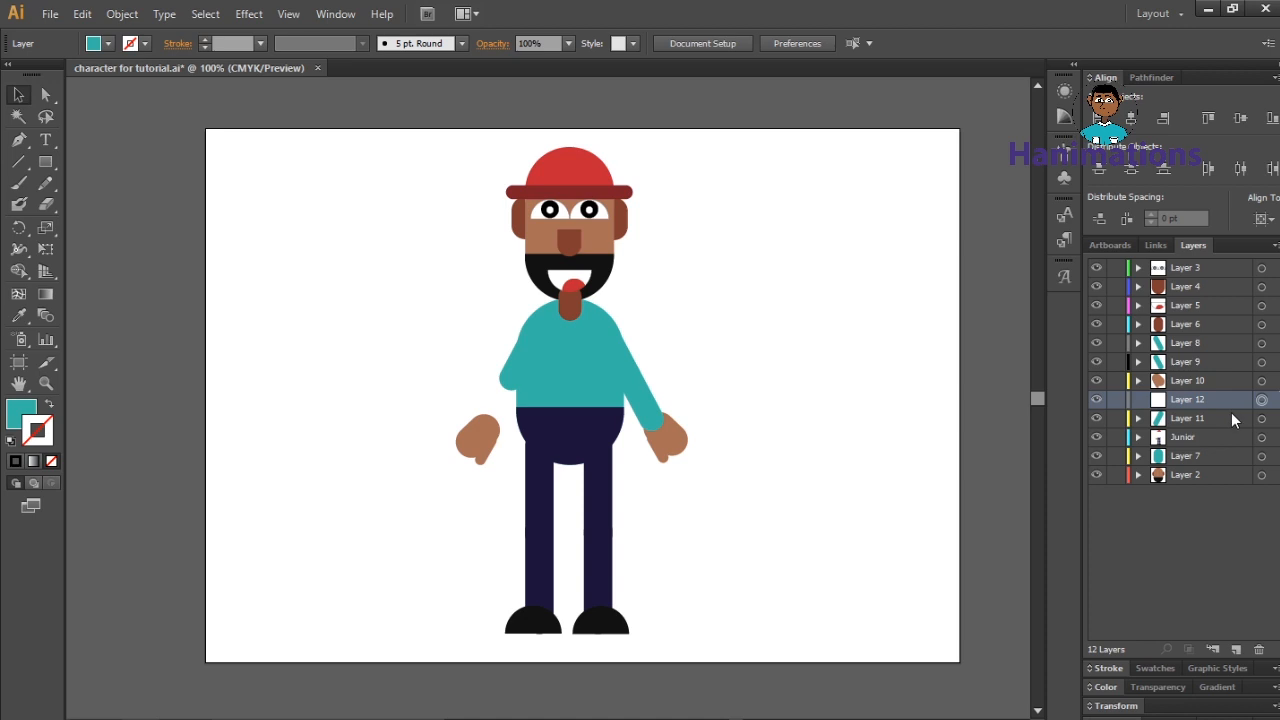
pyautogui.hotkey('ctrl', 'f')
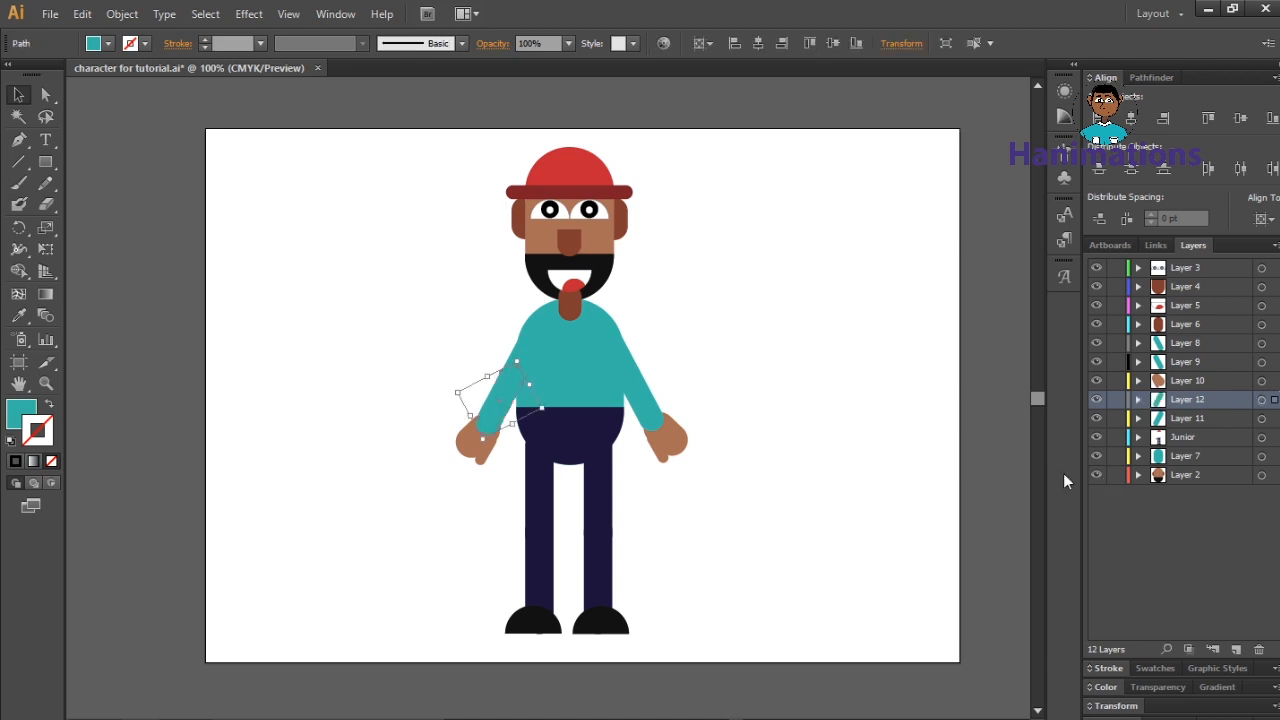
# - Cut the left-hand-side hand with its thumb out of Junior and paste it in place on a new layer above Junior
pyautogui.click(468, 448)
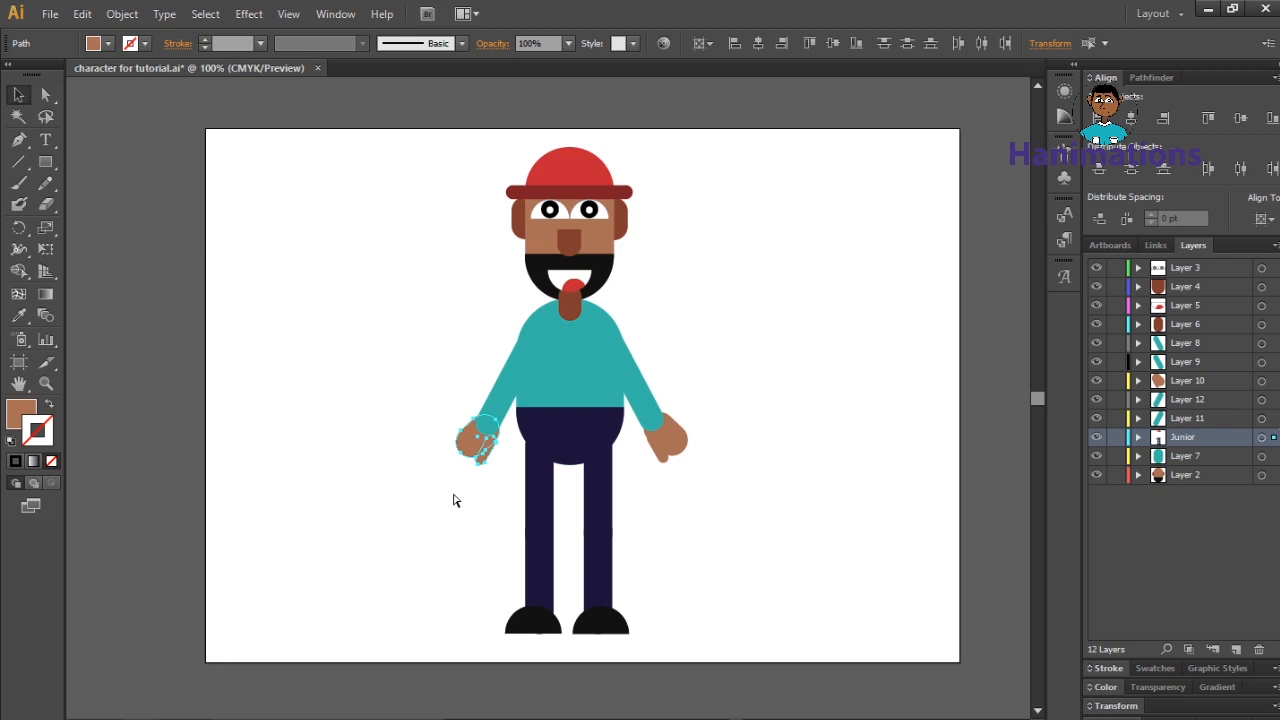
pyautogui.press('Delete')
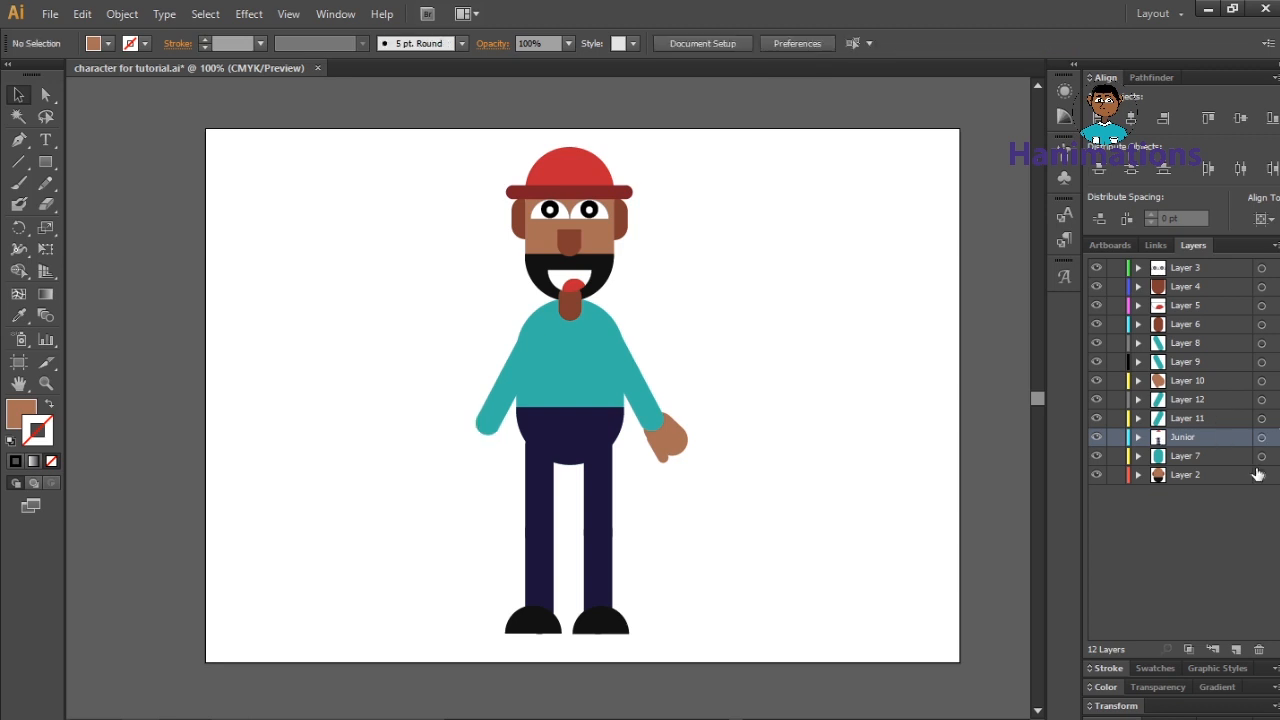
pyautogui.click(1241, 649)
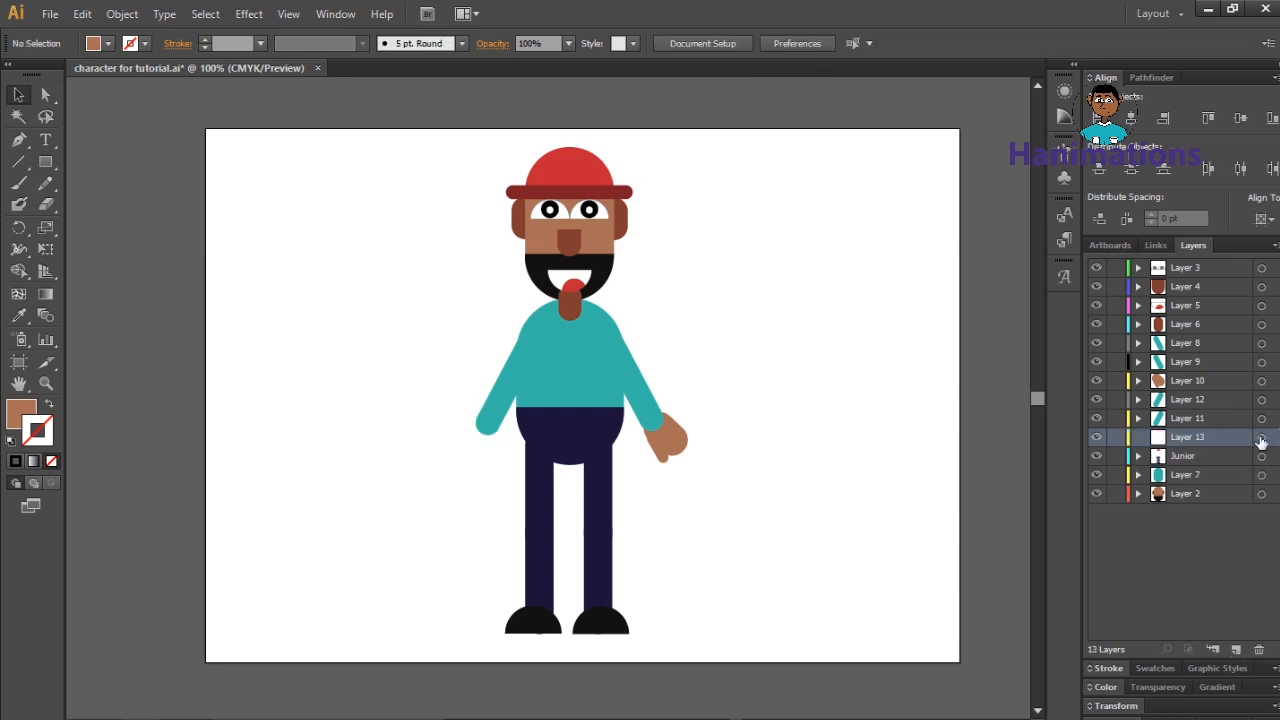
pyautogui.click(1261, 437)
pyautogui.hotkey('ctrl', 'f')
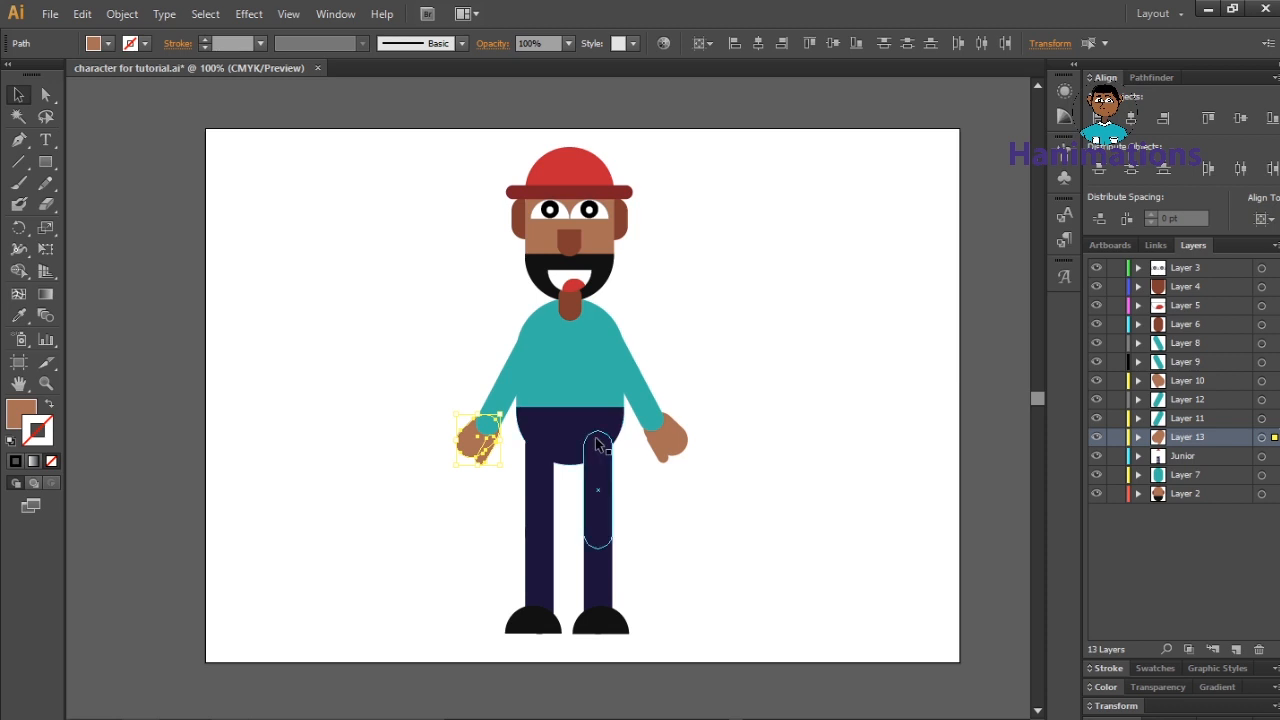
# - Move the dark blue hip shape from Junior onto its own new layer below Layer 13, pasted in place
pyautogui.click(560, 436)
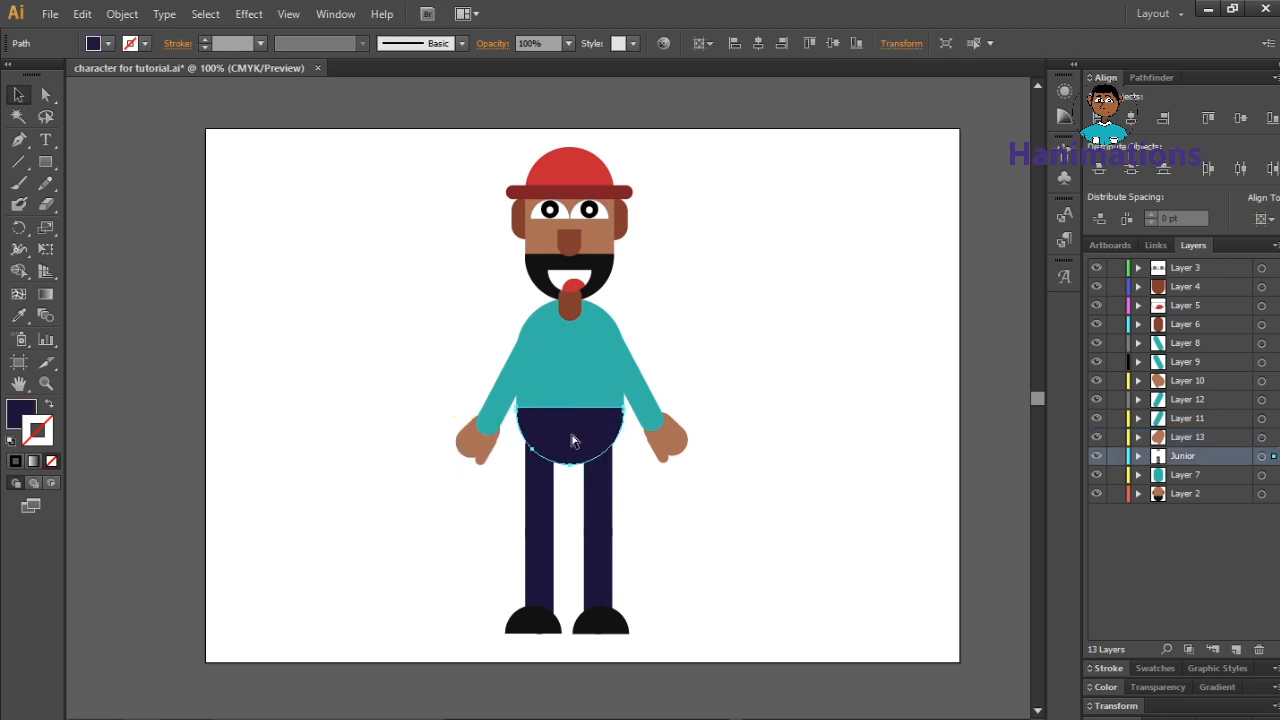
pyautogui.press('Delete')
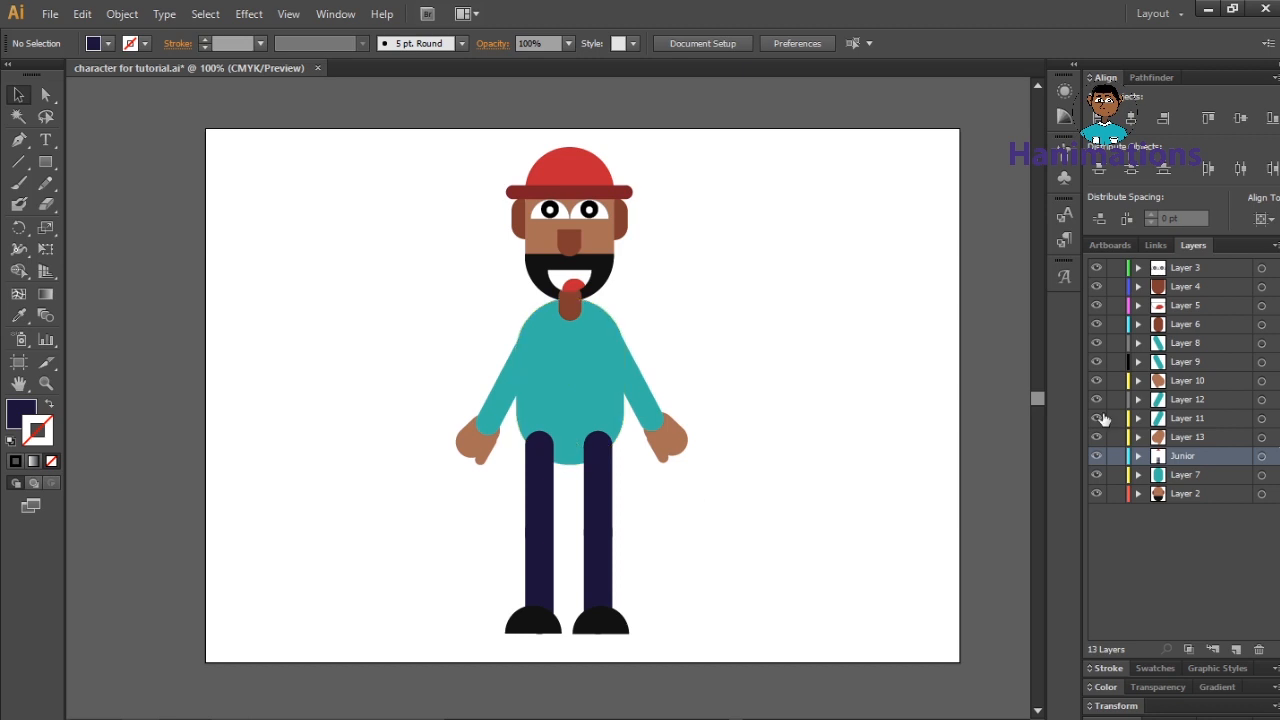
pyautogui.click(1261, 457)
pyautogui.click(1211, 441)
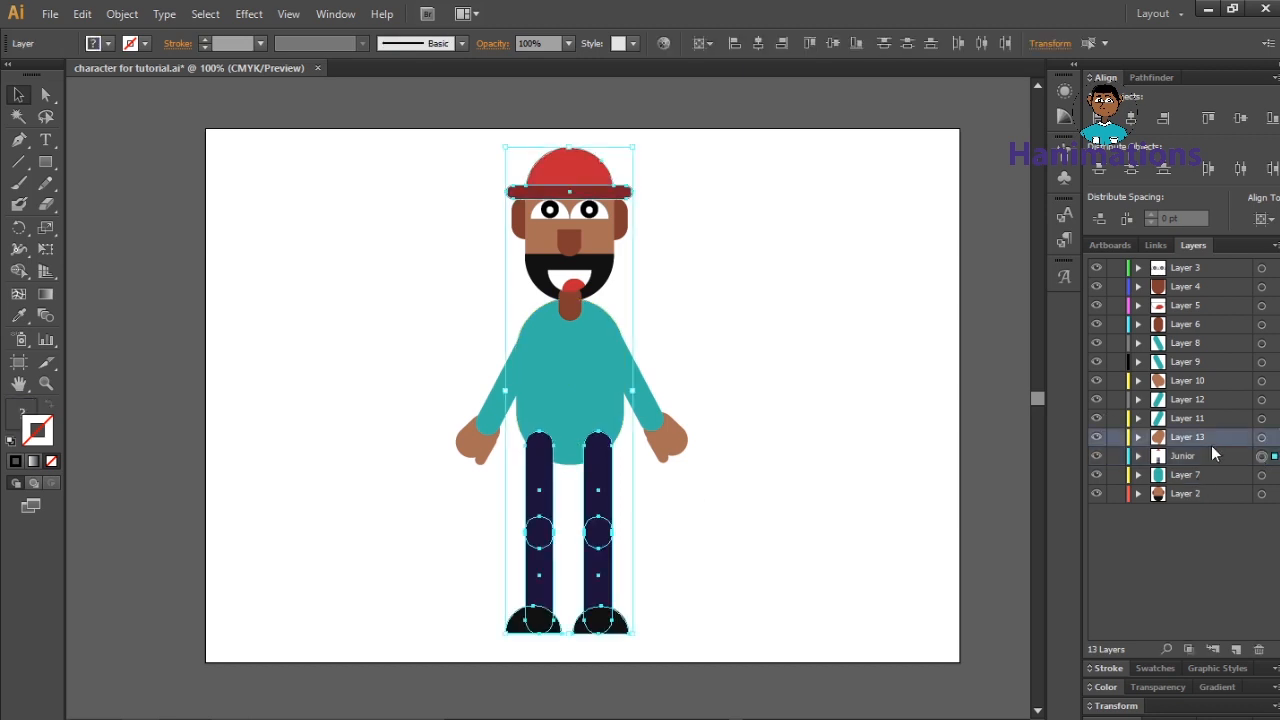
pyautogui.click(1236, 649)
pyautogui.click(1260, 457)
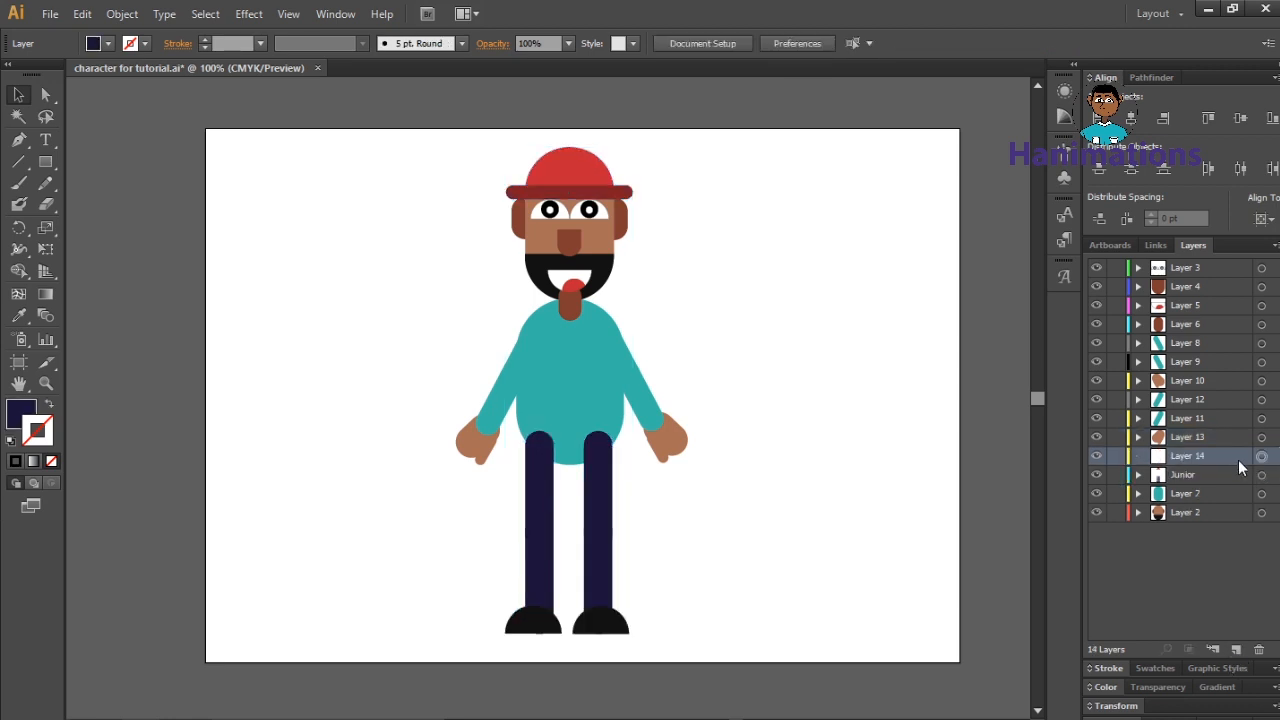
pyautogui.hotkey('ctrl', 'f')
# - Cut the left-hand-side thigh out of Junior and paste it in place on a new layer above Junior
pyautogui.click(536, 516)
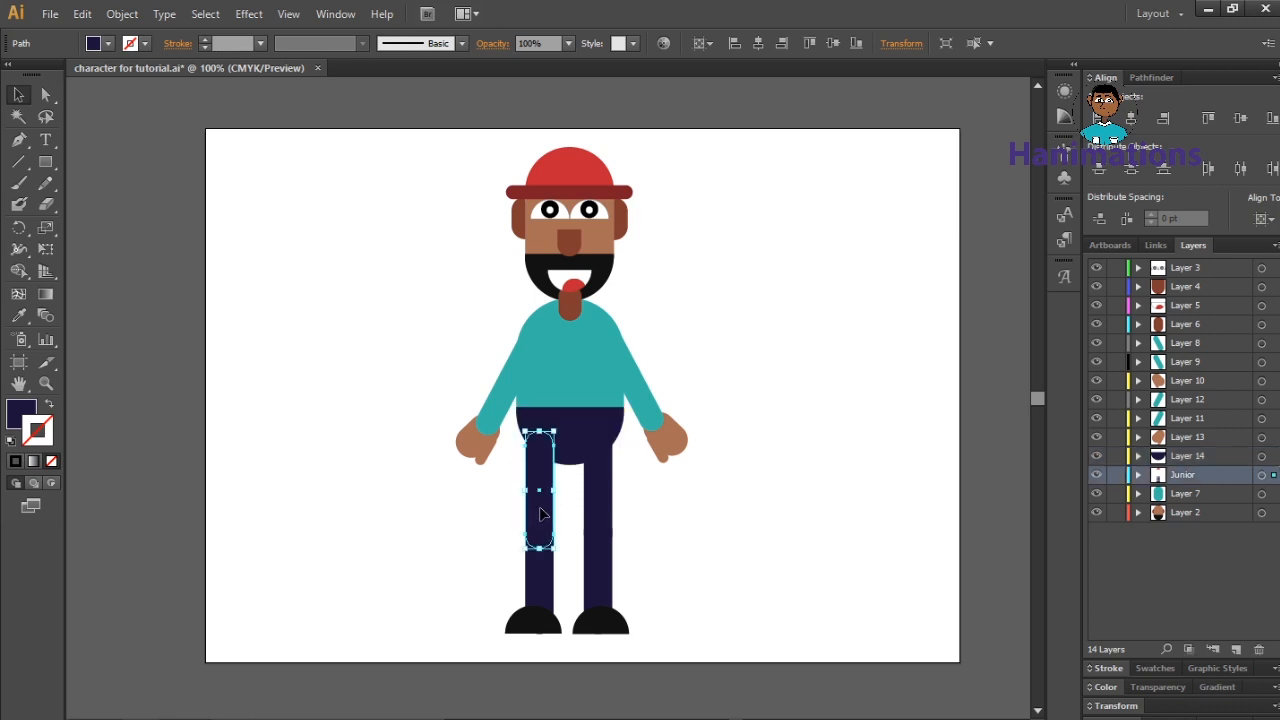
pyautogui.press('Delete')
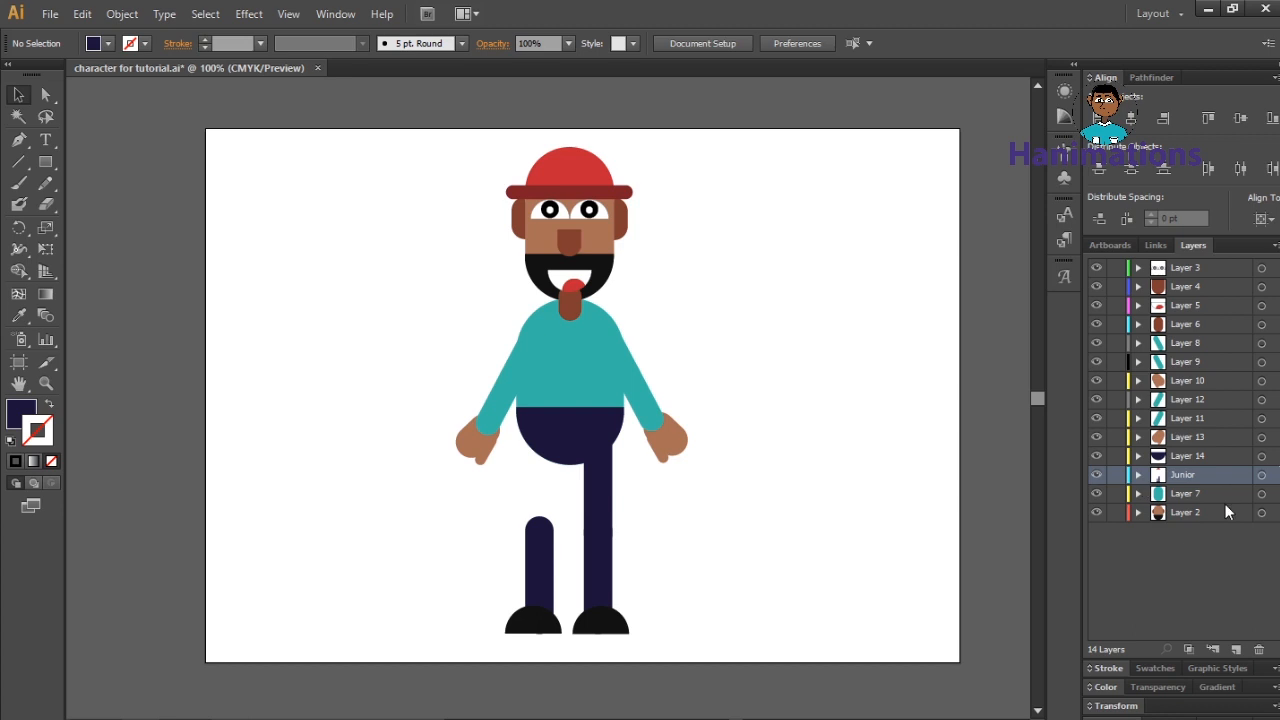
pyautogui.hotkey('ctrl', 'l')
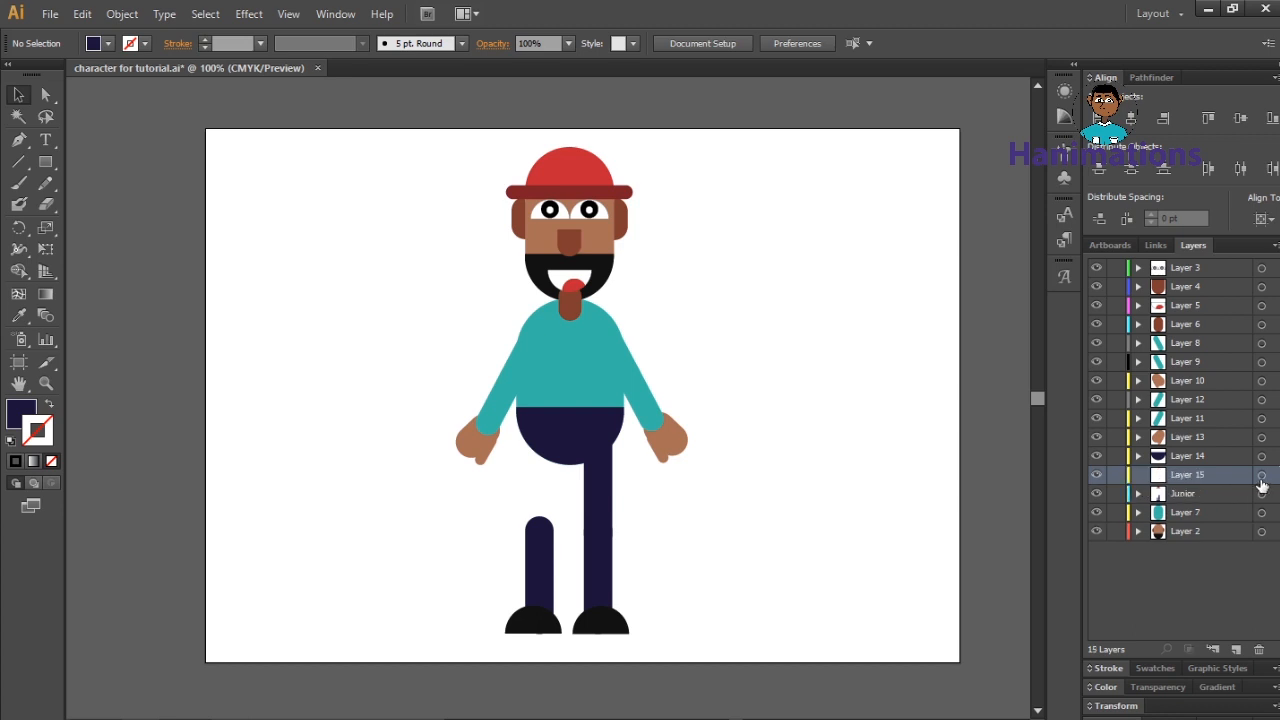
pyautogui.hotkey('ctrl', 'f')
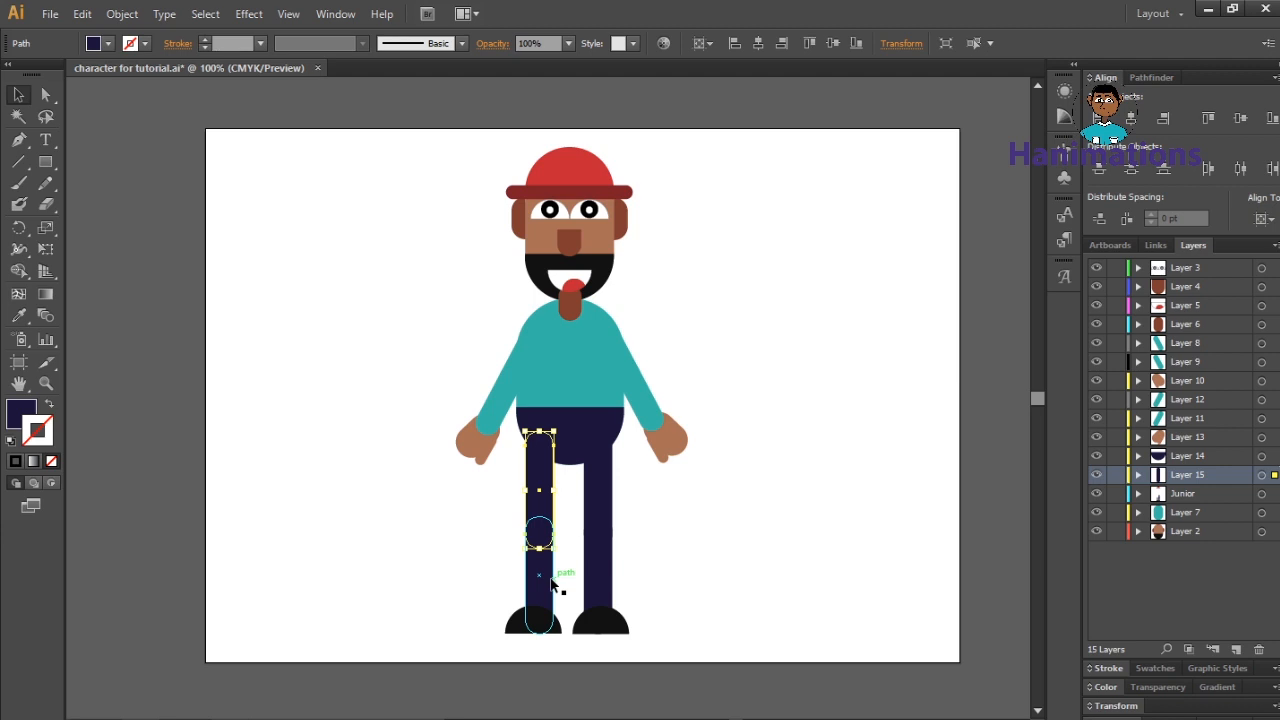
# - Transfer the left-hand-side lower leg from Junior onto a separate new layer above Junior, keeping its original position
pyautogui.click(551, 583)
pyautogui.hotkey('ctrl', 'x')
pyautogui.hotkey('ctrl', 'l')
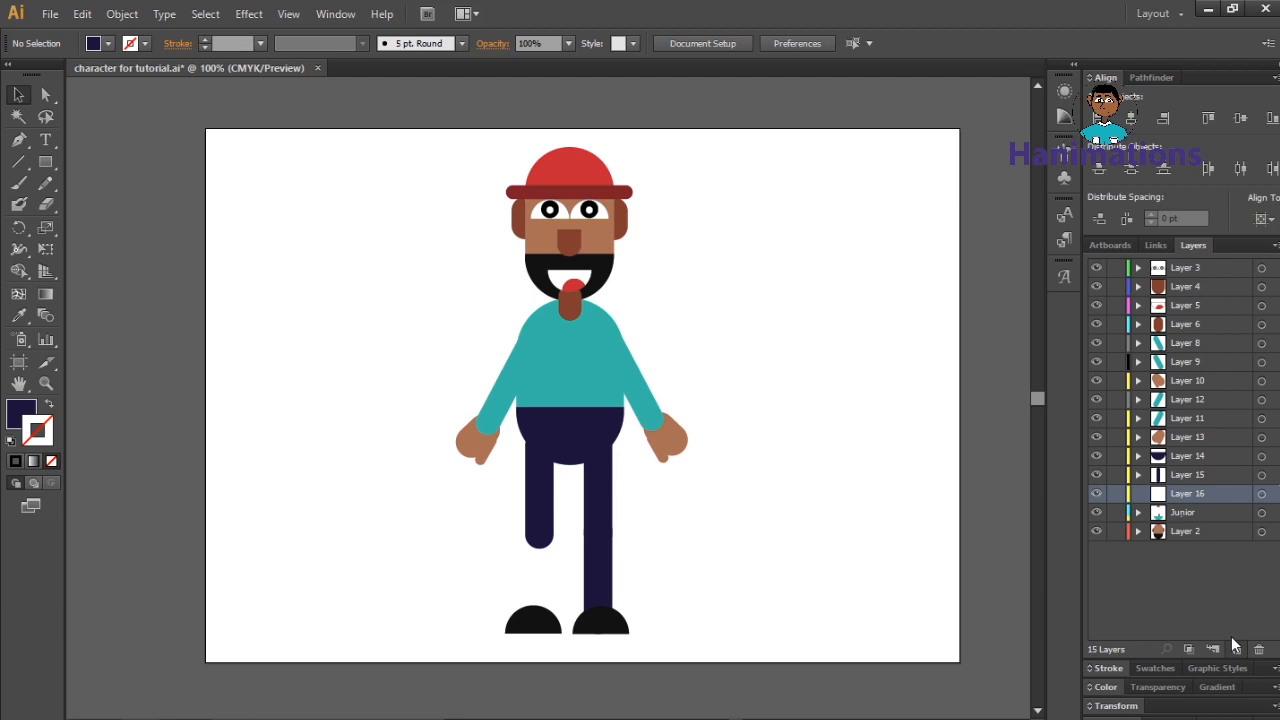
pyautogui.hotkey('ctrl', 'f')
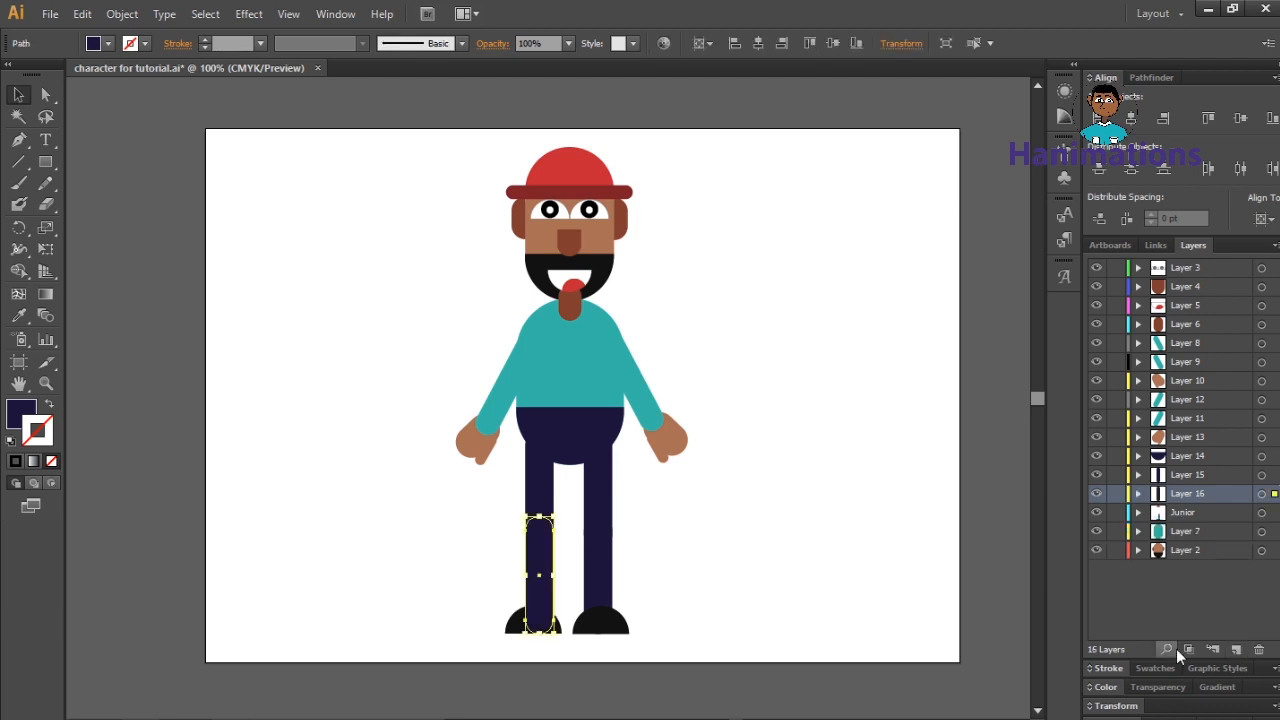
# - Cut the left-hand-side shoe out of Junior and paste it in place on a new layer above Junior
pyautogui.click(512, 628)
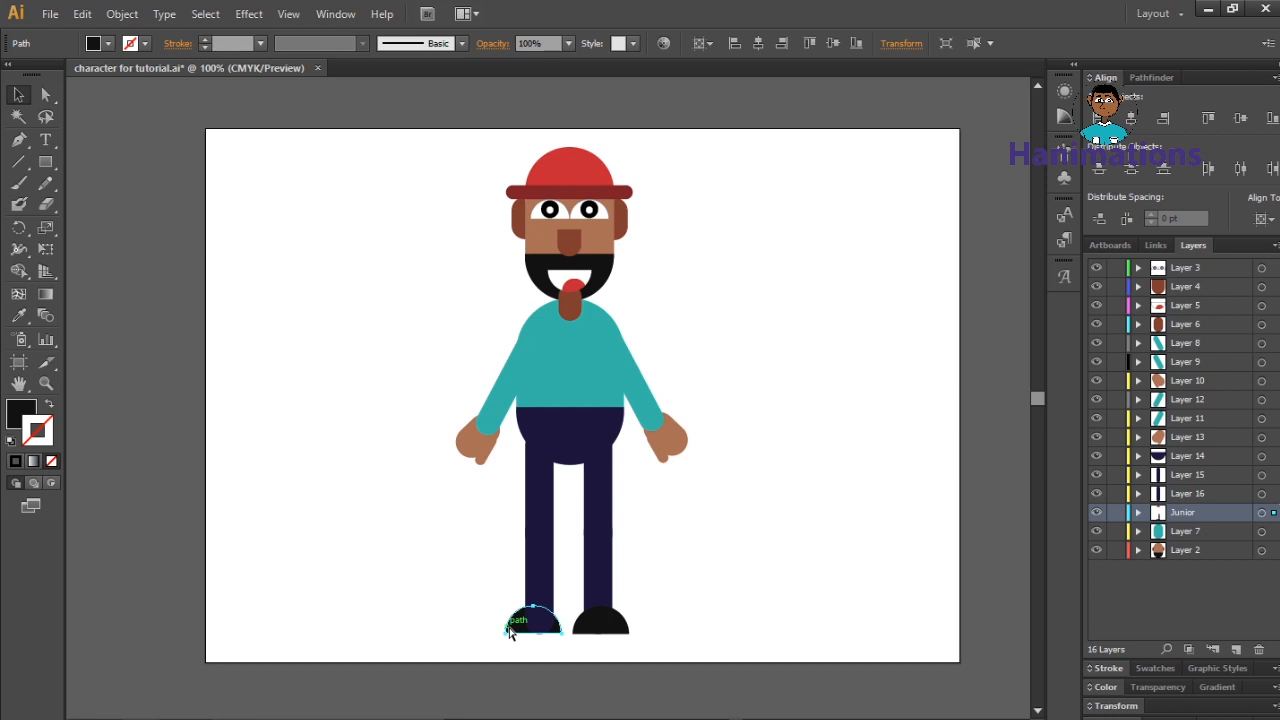
pyautogui.hotkey('ctrl', 'x')
pyautogui.hotkey('ctrl', 'l')
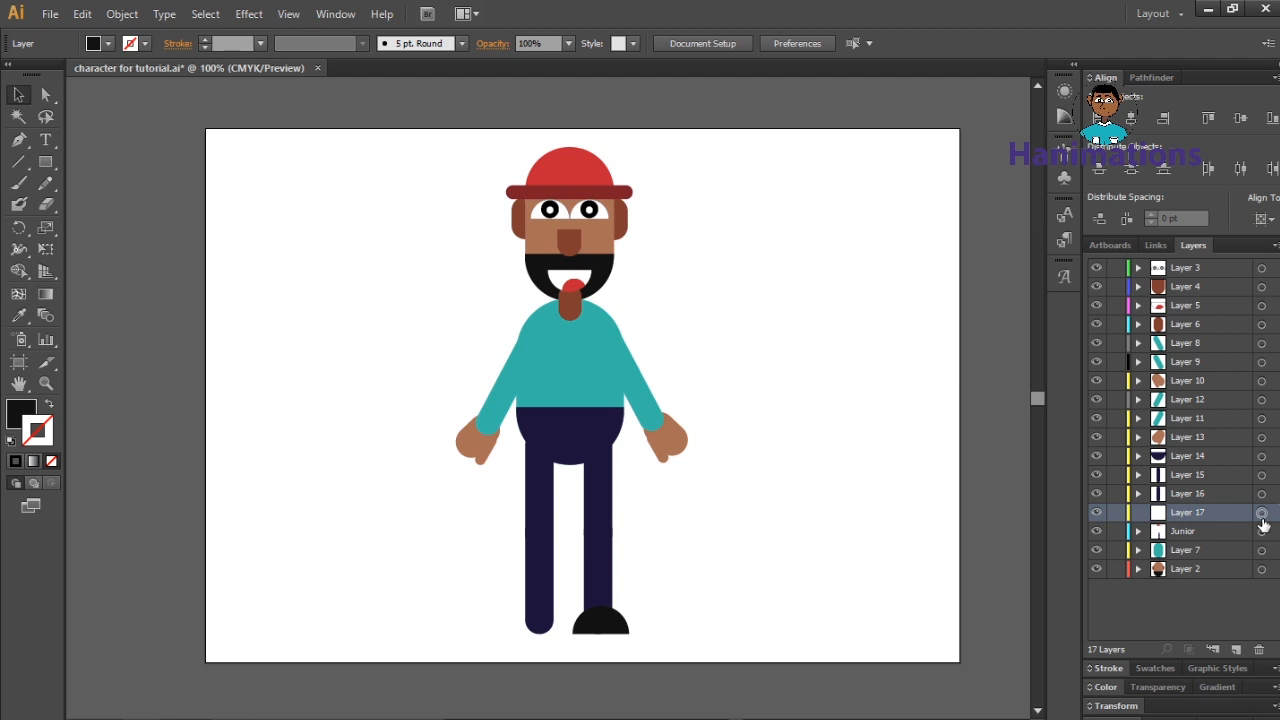
pyautogui.hotkey('ctrl', 'f')
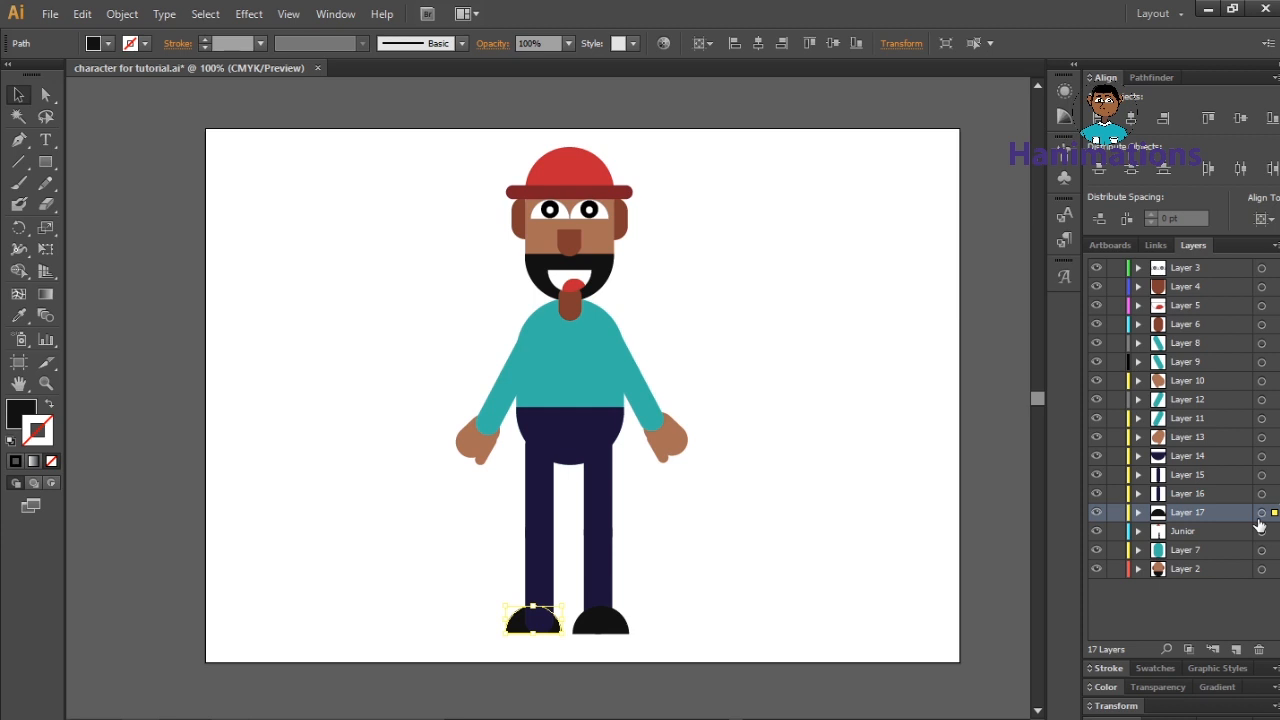
pyautogui.click(1238, 534)
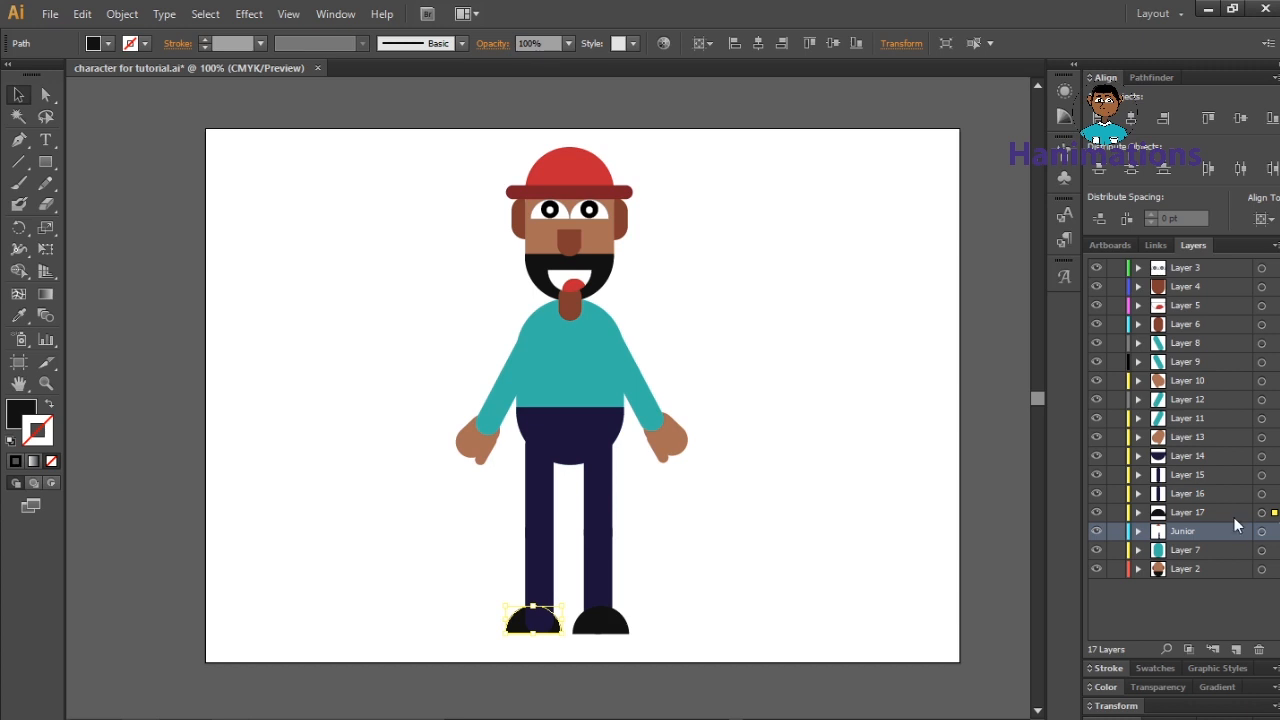
pyautogui.click(1259, 513)
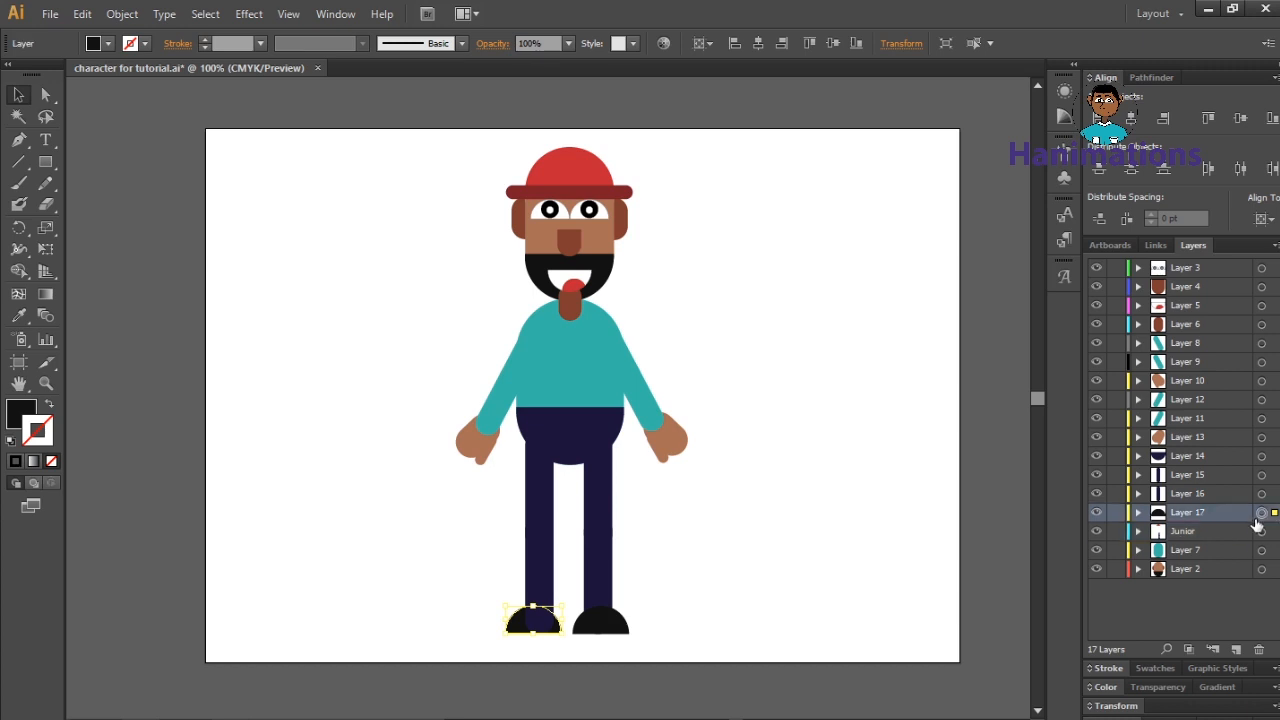
# - Cut the right-hand-side thigh out of Junior and paste it in place on a new layer directly above Junior
pyautogui.click(594, 478)
pyautogui.hotkey('ctrl', 'x')
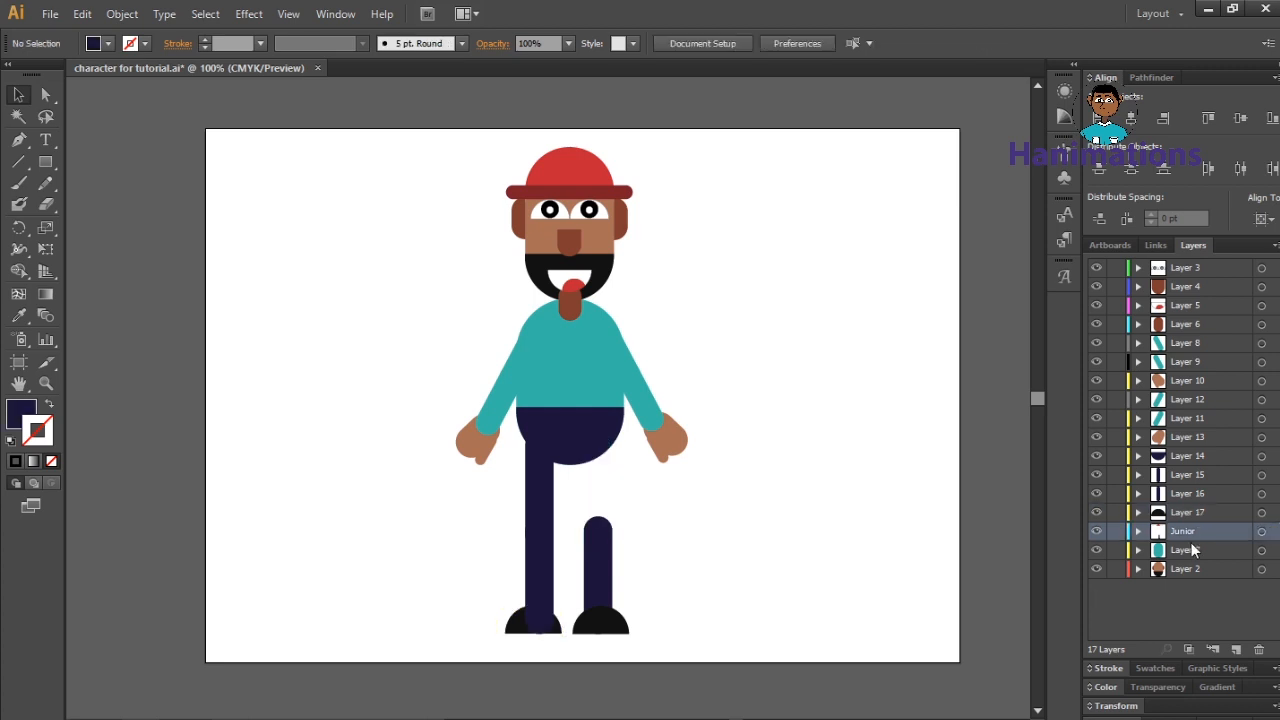
pyautogui.hotkey('ctrl', 'l')
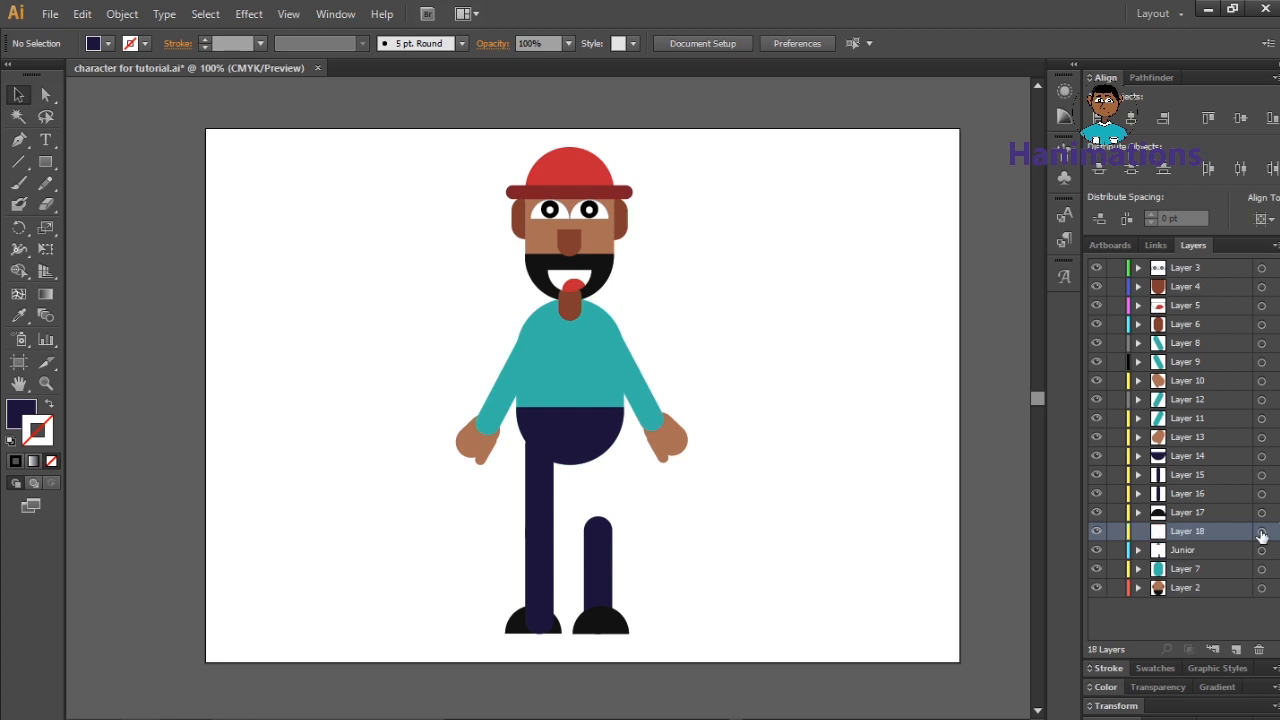
# - Transfer the right-hand-side lower leg from Junior onto a separate new layer above Junior, keeping its original position
pyautogui.click(609, 580)
pyautogui.hotkey('ctrl', 'x')
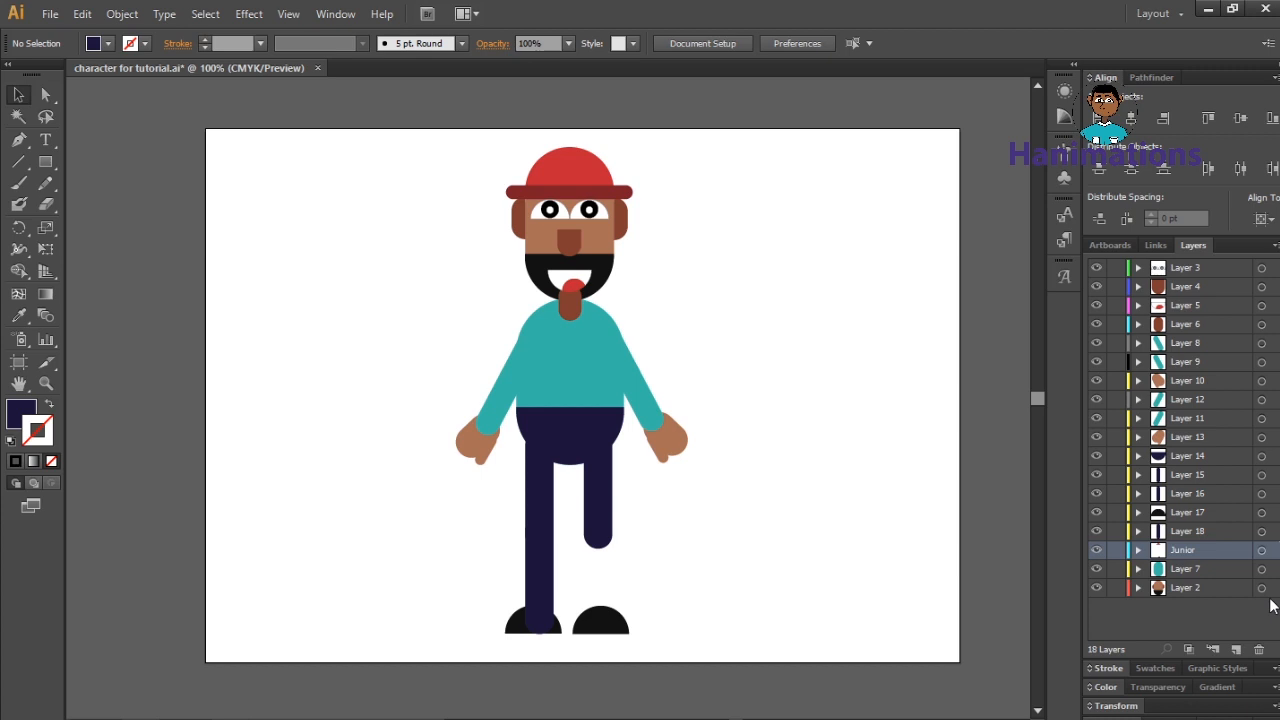
pyautogui.hotkey('ctrl', 'l')
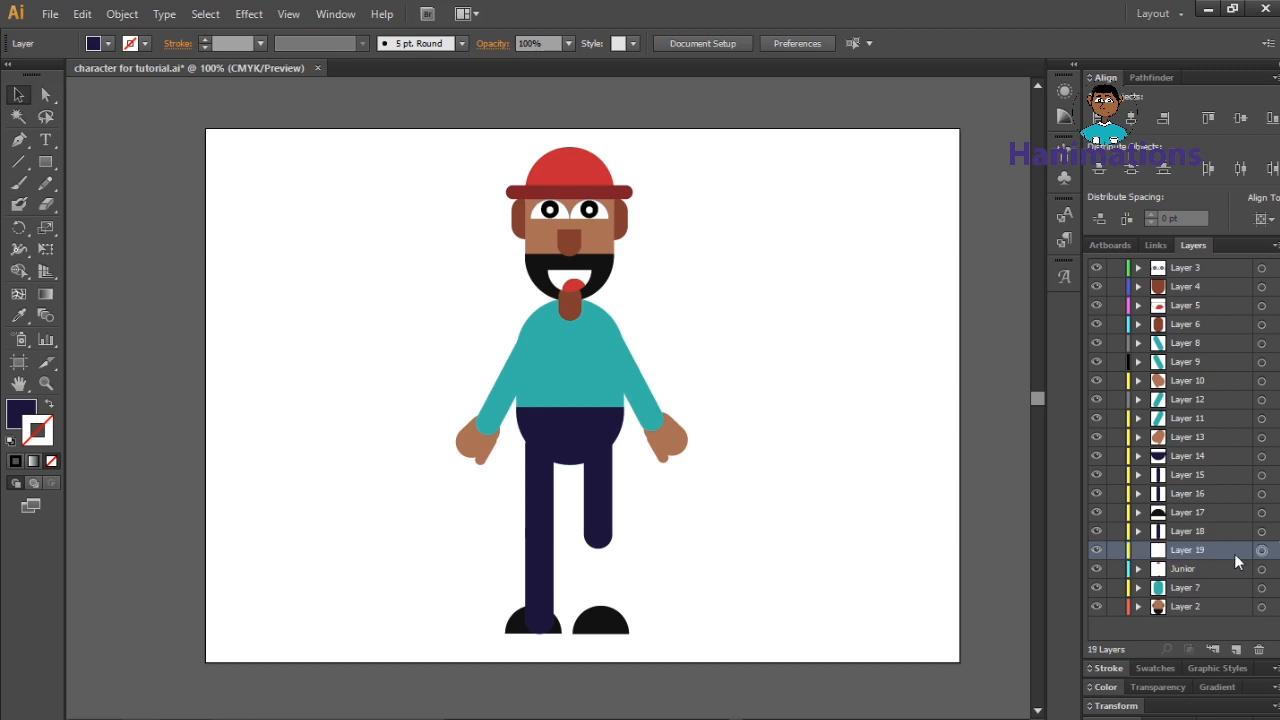
pyautogui.hotkey('ctrl', 'f')
# - Cut the right-hand-side shoe out of Junior and paste it in place on its own new layer above Junior
pyautogui.click(621, 627)
pyautogui.hotkey('ctrl', 'x')
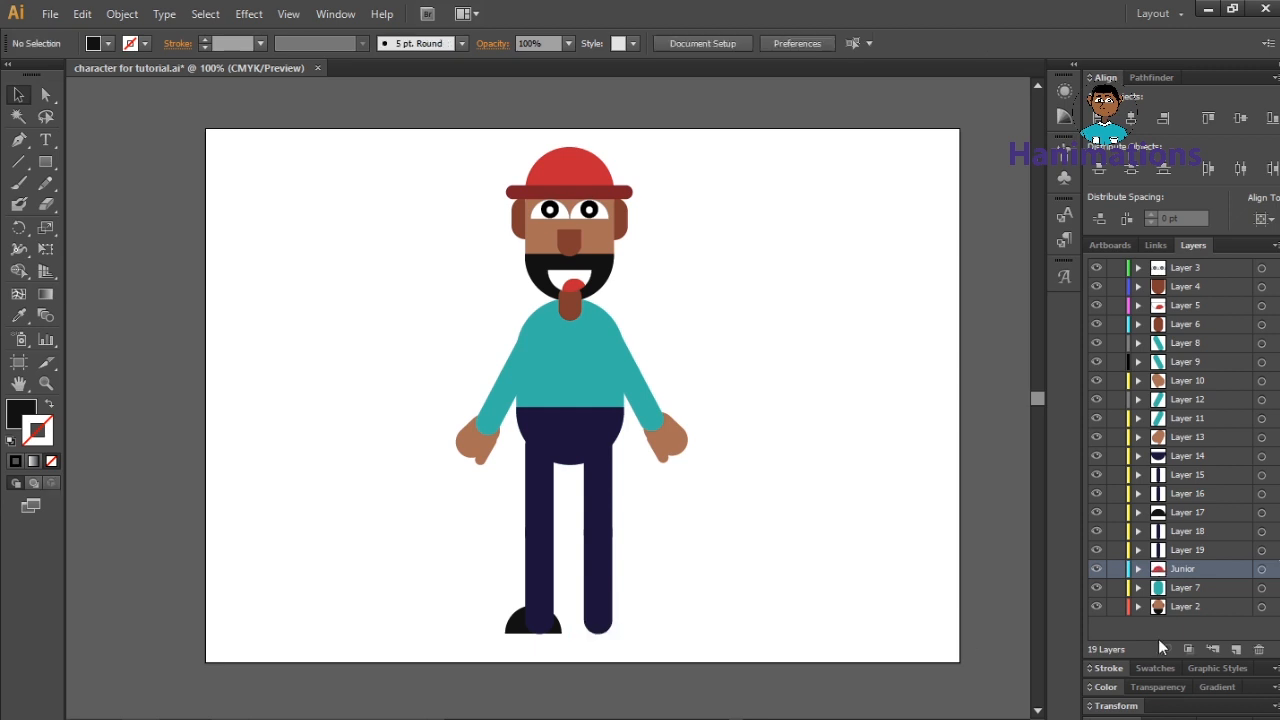
pyautogui.hotkey('ctrl', 'l')
pyautogui.click(1262, 569)
pyautogui.hotkey('ctrl', 'f')
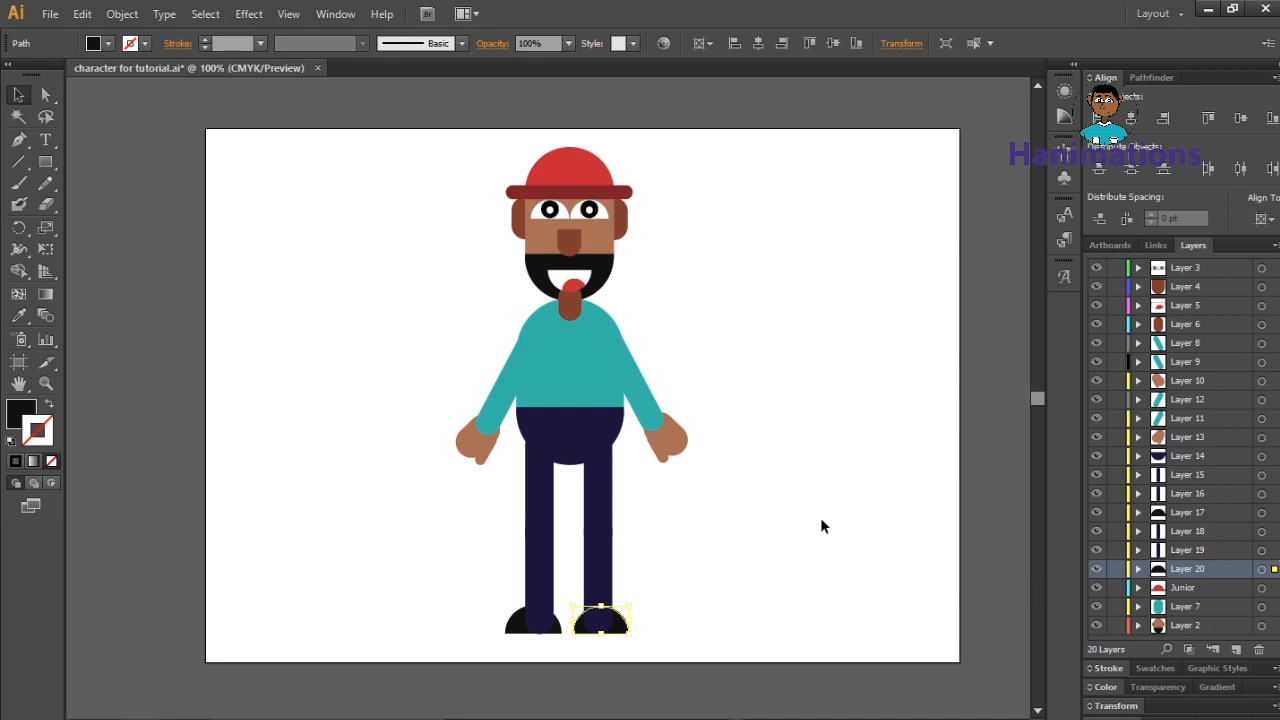
# - Move the neck's layer, Layer 6, down the layer stack to between Junior and the torso's Layer 7
pyautogui.click(570, 299)
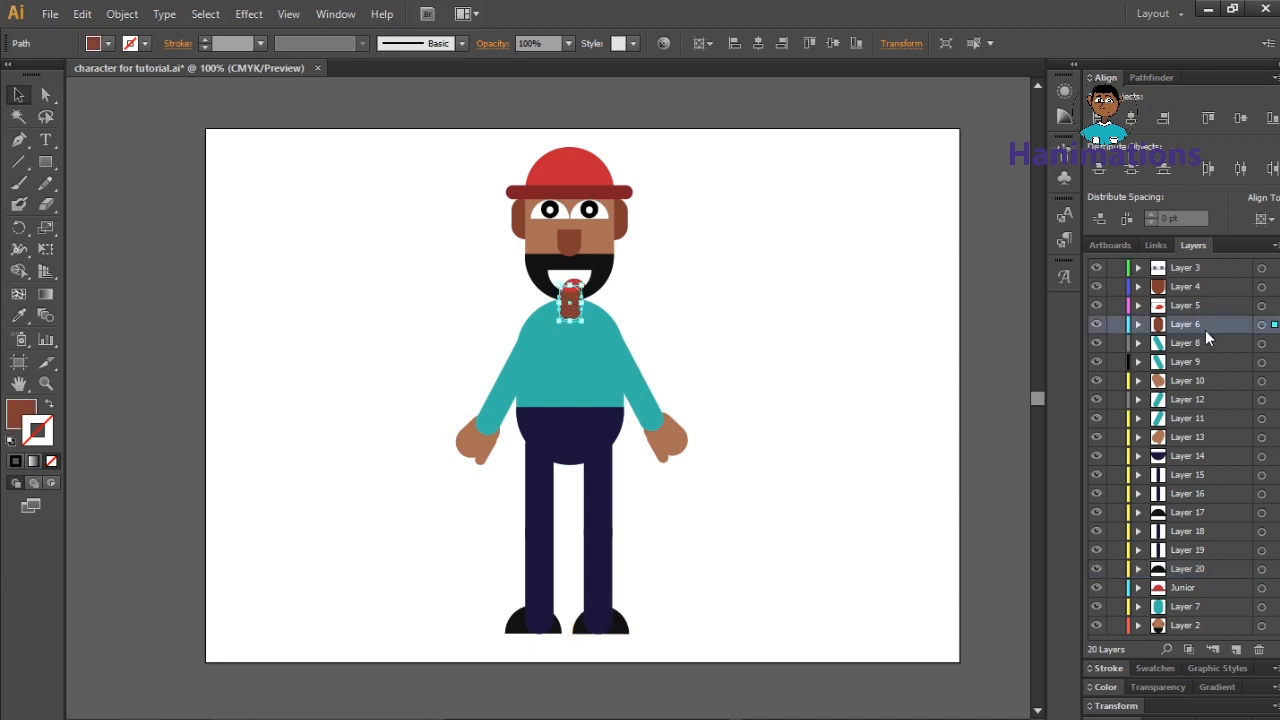
pyautogui.moveTo(1207, 328); pyautogui.dragTo(1201, 601)
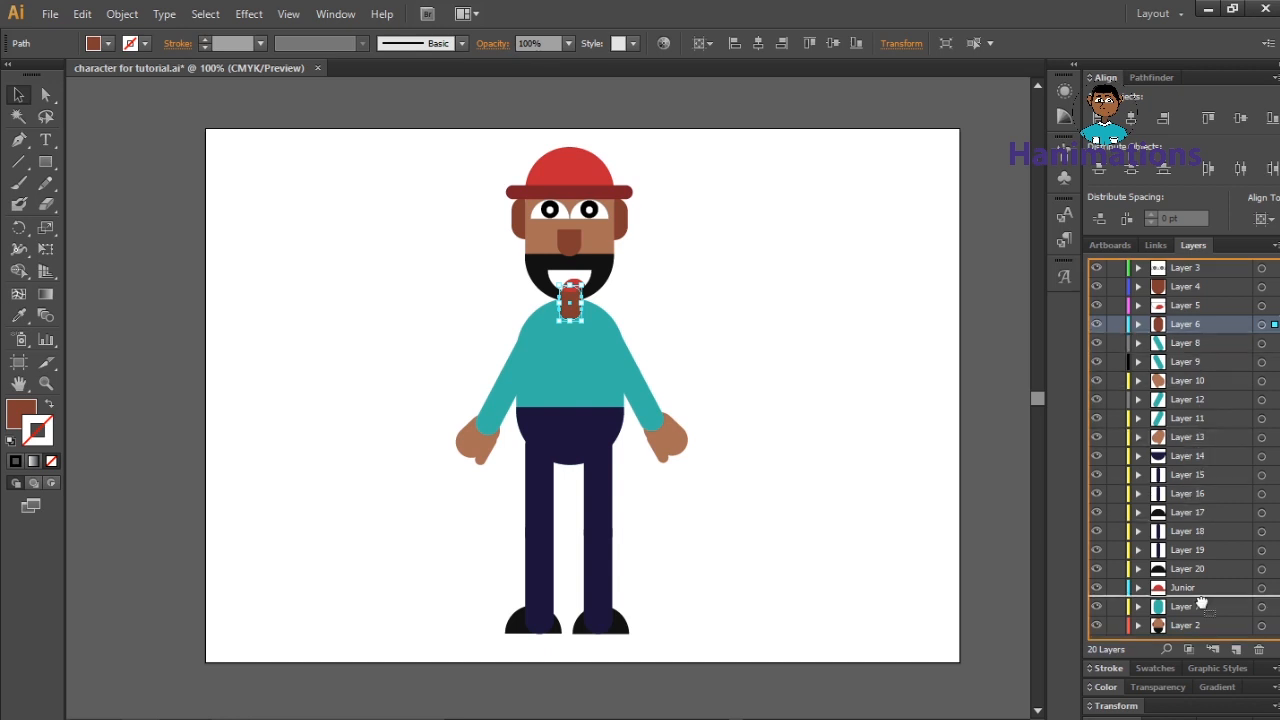
pyautogui.moveTo(1201, 604); pyautogui.dragTo(1212, 611)
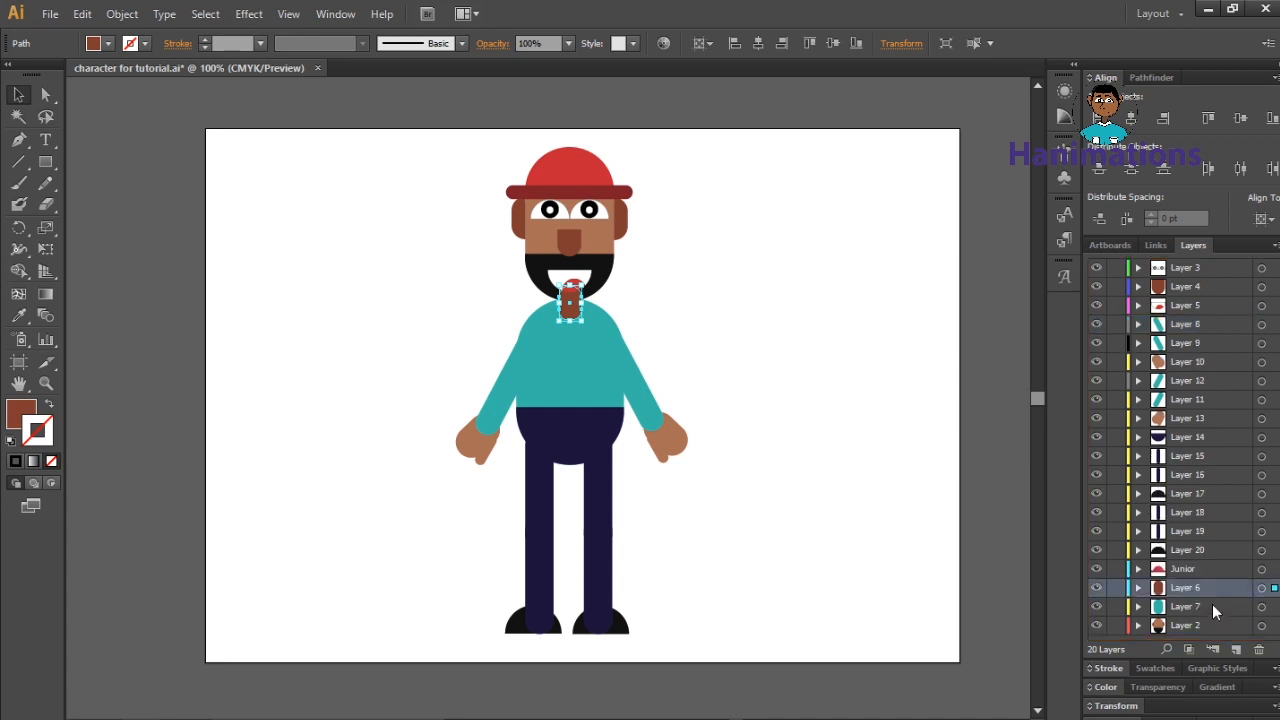
pyautogui.click(1212, 605)
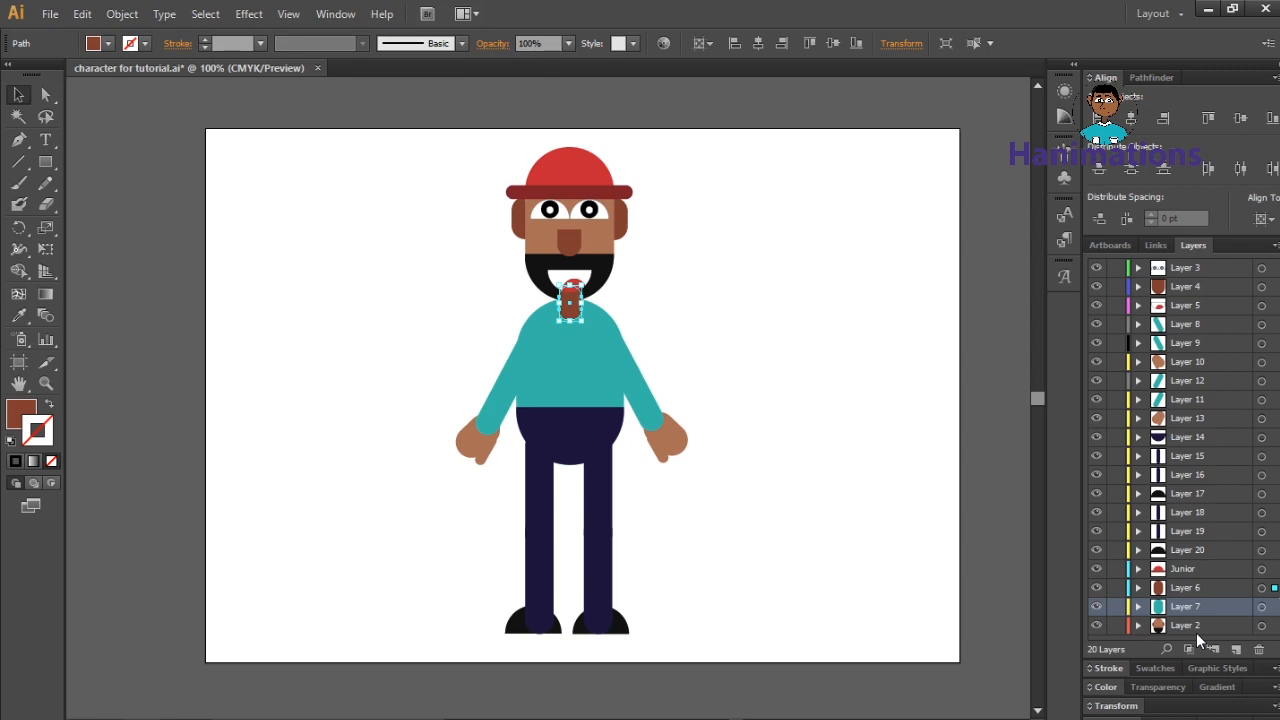